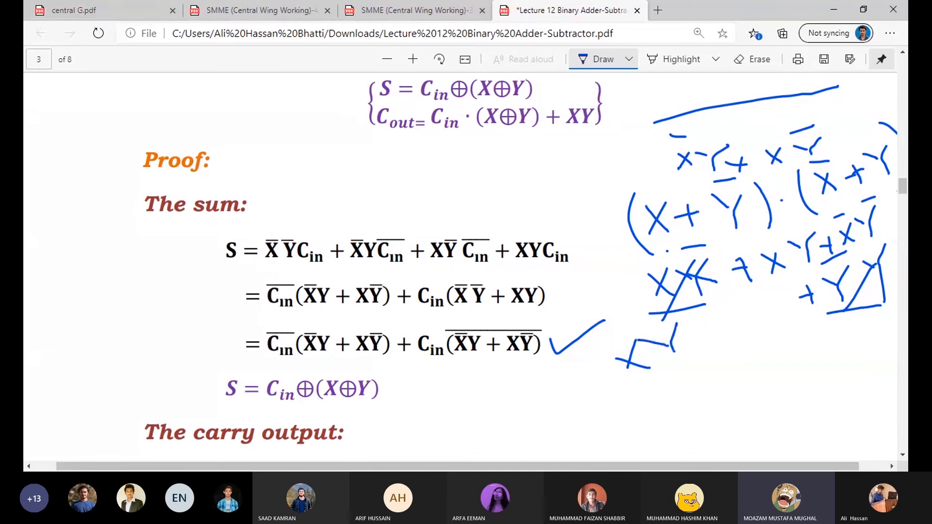
- Complete the handwritten expression with + X̄Ȳ in brackets, and add tick marks beside the second and third lines of the sum proof
mouse_move(698, 348)
mouse_down()
mouse_move(717, 337)
mouse_move(742, 340)
mouse_move(739, 302)
mouse_move(774, 313)
mouse_move(777, 335)
mouse_up()
mouse_move(752, 296)
mouse_down()
mouse_move(767, 291)
mouse_move(790, 321)
mouse_up()
drag(599, 339, 625, 404)
drag(565, 281, 598, 272)
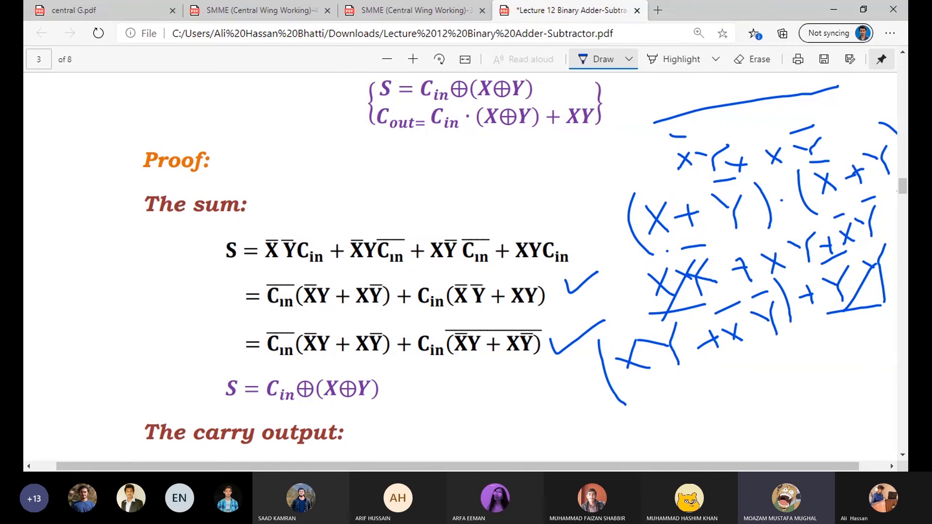
mouse_move(549, 324)
mouse_down()
mouse_move(554, 334)
mouse_move(575, 319)
mouse_up()
- Mark both bracketed terms in the third line of the sum proof, and circle and tick the equation S = Cin⊕(X⊕Y)
mouse_move(374, 324)
mouse_down()
mouse_move(306, 323)
mouse_move(305, 353)
mouse_move(384, 360)
mouse_move(396, 340)
mouse_move(375, 323)
mouse_up()
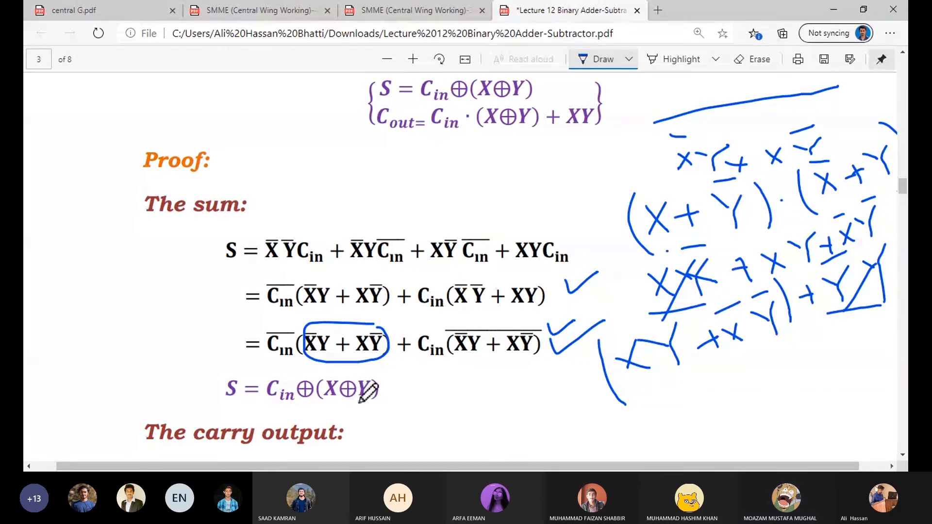
mouse_move(529, 335)
mouse_down()
mouse_move(485, 335)
mouse_move(468, 351)
mouse_move(521, 346)
mouse_up()
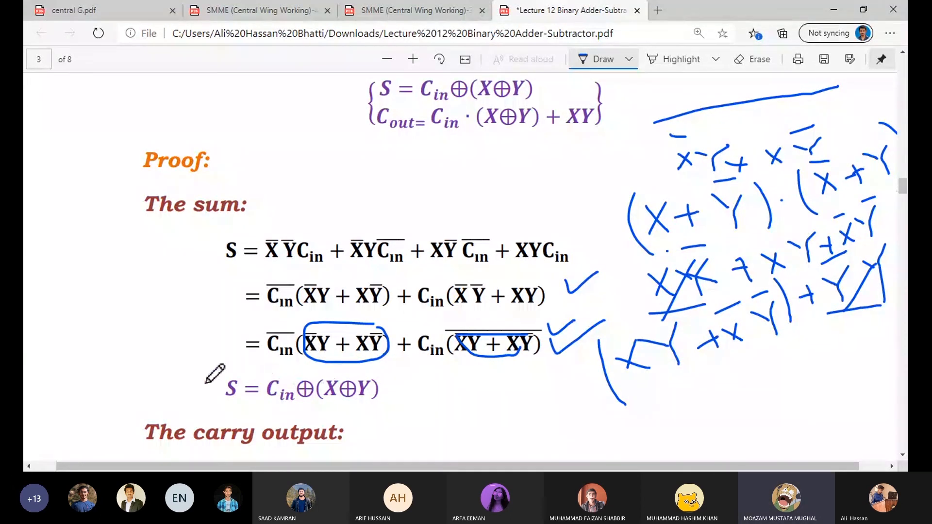
mouse_move(206, 382)
mouse_down()
mouse_move(221, 396)
mouse_move(388, 395)
mouse_move(369, 381)
mouse_move(204, 385)
mouse_up()
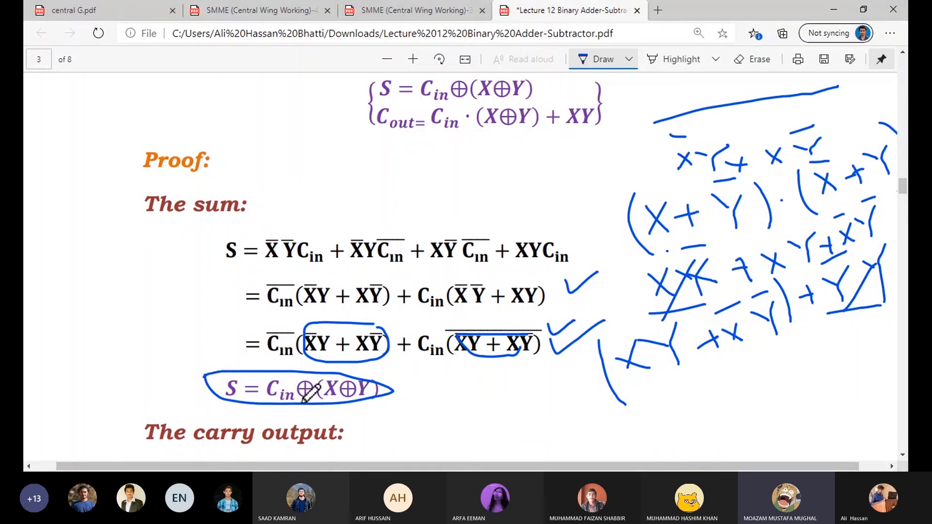
mouse_move(383, 405)
mouse_down()
mouse_move(386, 420)
mouse_move(416, 401)
mouse_up()
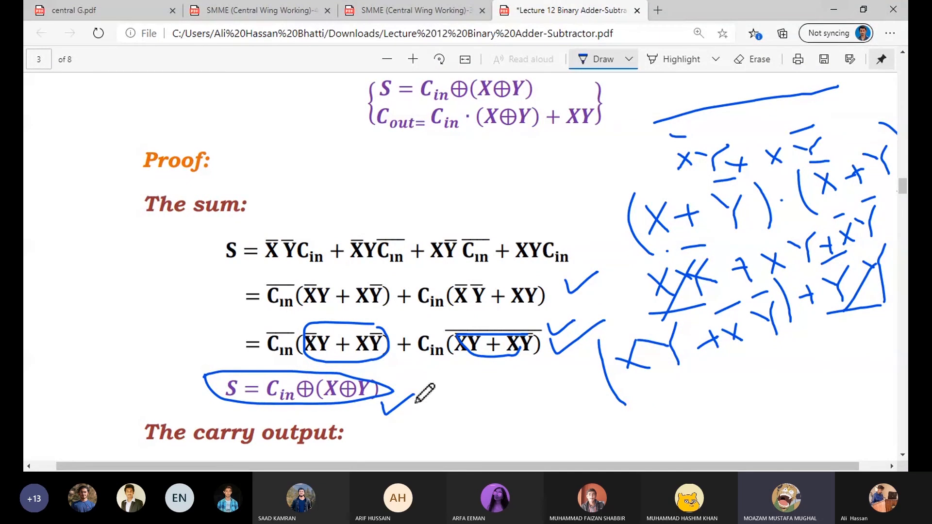
- Erase the ink marks around the two bracketed terms in the third line of the sum proof
click(752, 59)
mouse_move(513, 354)
mouse_down()
mouse_move(447, 347)
mouse_move(386, 326)
mouse_up()
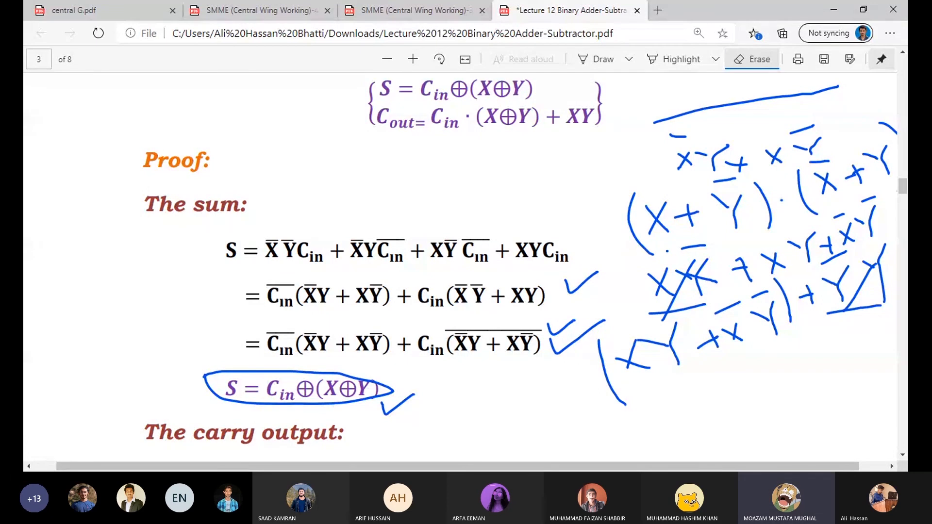
- Handwrite C̄(X⊕Y) beside the sum proof, and underline X̄Y + XȲ in the third line
click(596, 59)
drag(88, 320, 106, 334)
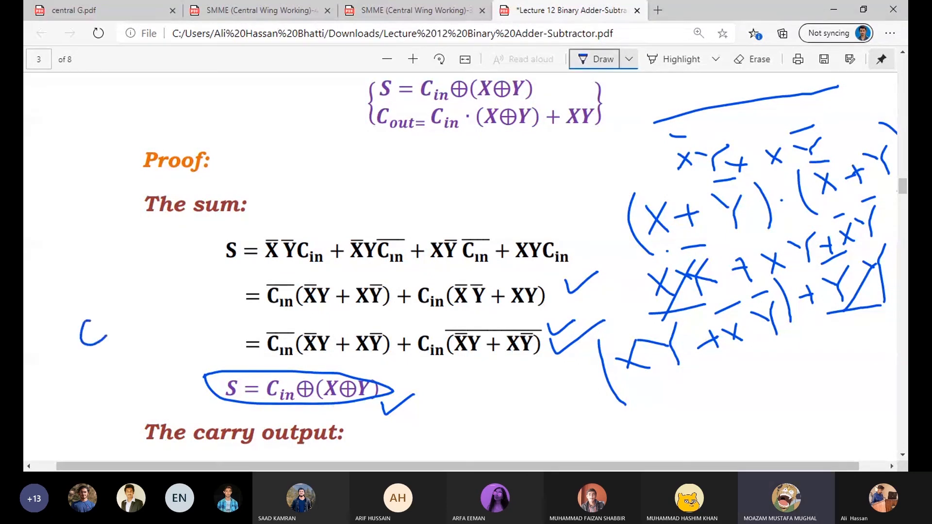
drag(52, 324, 77, 294)
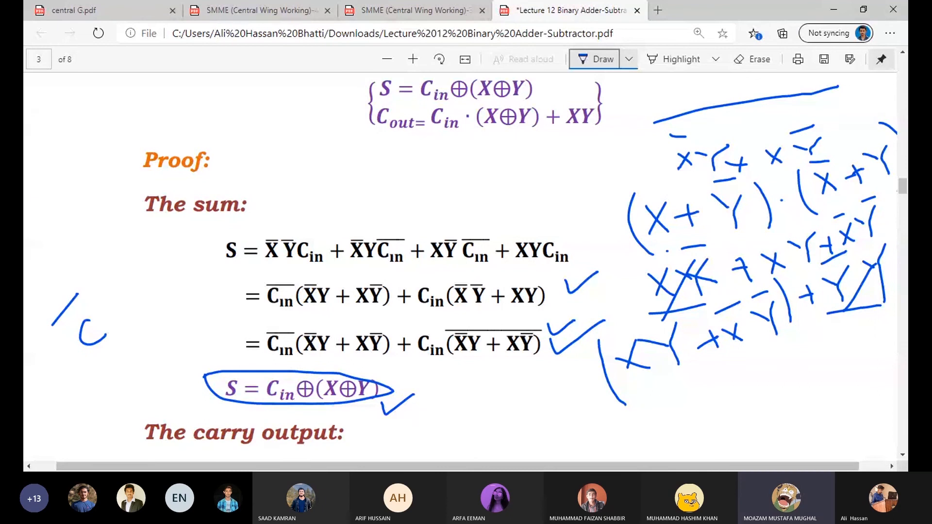
drag(301, 356, 382, 360)
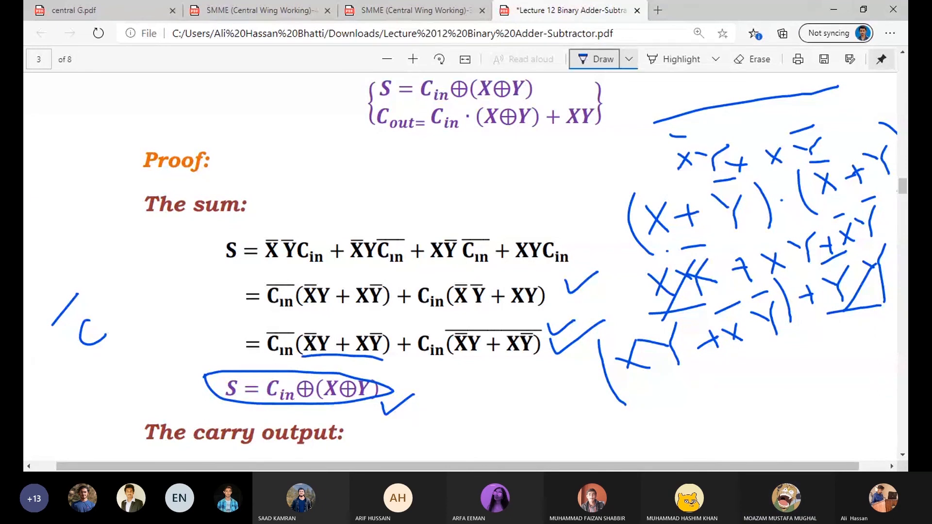
drag(108, 297, 138, 329)
mouse_move(127, 280)
mouse_down()
mouse_move(134, 307)
mouse_move(113, 301)
mouse_up()
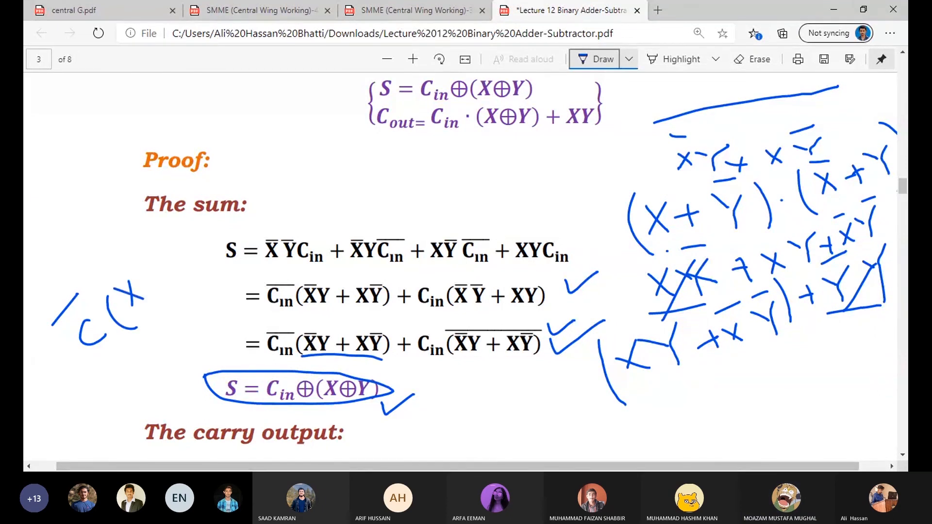
drag(152, 271, 146, 283)
mouse_move(149, 251)
mouse_down()
mouse_move(173, 247)
mouse_move(183, 258)
mouse_up()
mouse_move(167, 218)
mouse_down()
mouse_move(199, 238)
mouse_move(197, 264)
mouse_up()
- Extend the handwritten expression with + C times the complement of (X⊕Y), and add a tick under the circled sum equation
drag(238, 193, 209, 228)
drag(218, 208, 226, 218)
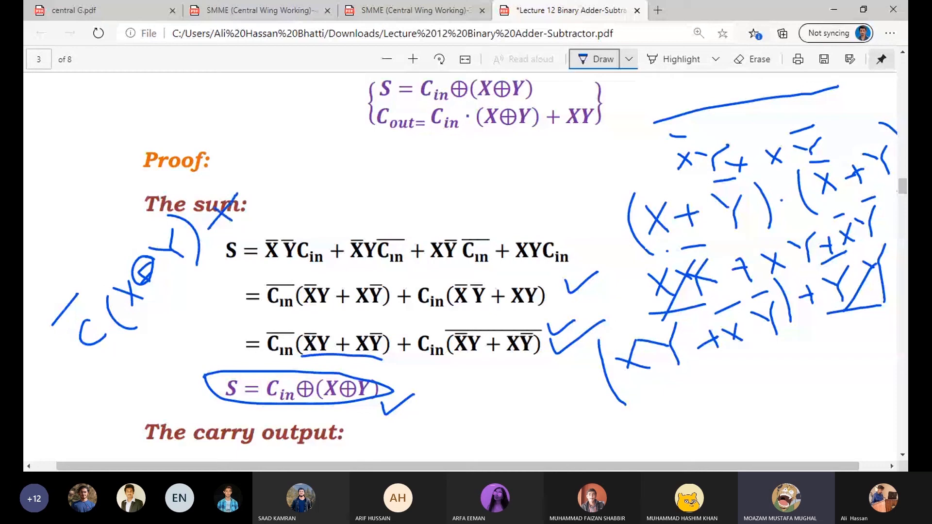
mouse_move(248, 147)
mouse_down()
mouse_move(256, 181)
mouse_move(261, 172)
mouse_up()
mouse_move(270, 116)
mouse_down()
mouse_move(288, 151)
mouse_move(286, 137)
mouse_move(305, 130)
mouse_up()
mouse_move(304, 102)
mouse_down()
mouse_move(321, 115)
mouse_move(297, 117)
mouse_move(324, 88)
mouse_move(331, 102)
mouse_move(365, 109)
mouse_up()
drag(294, 72, 259, 105)
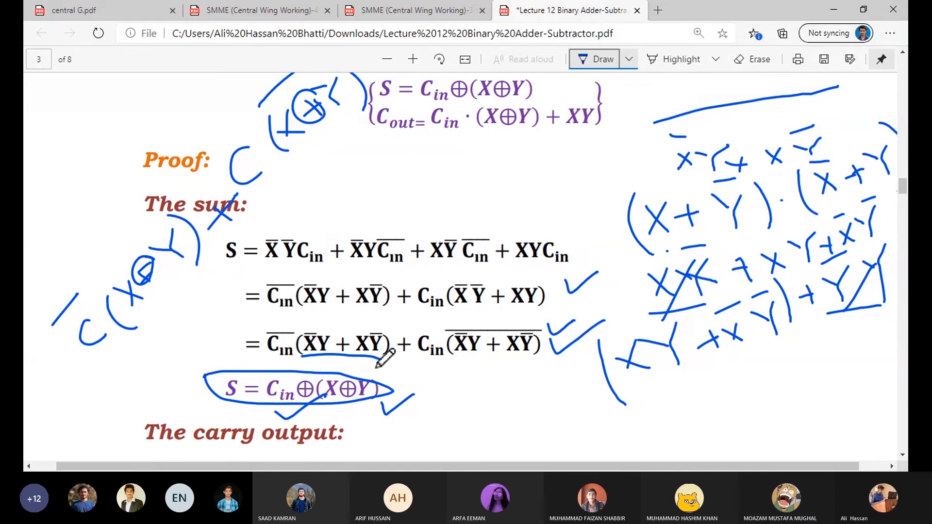
- Review the full adder's logic diagram, the carry output proof and the two-half-adder implementation on pages 3 and 4
scroll(460, 262, down, 4)
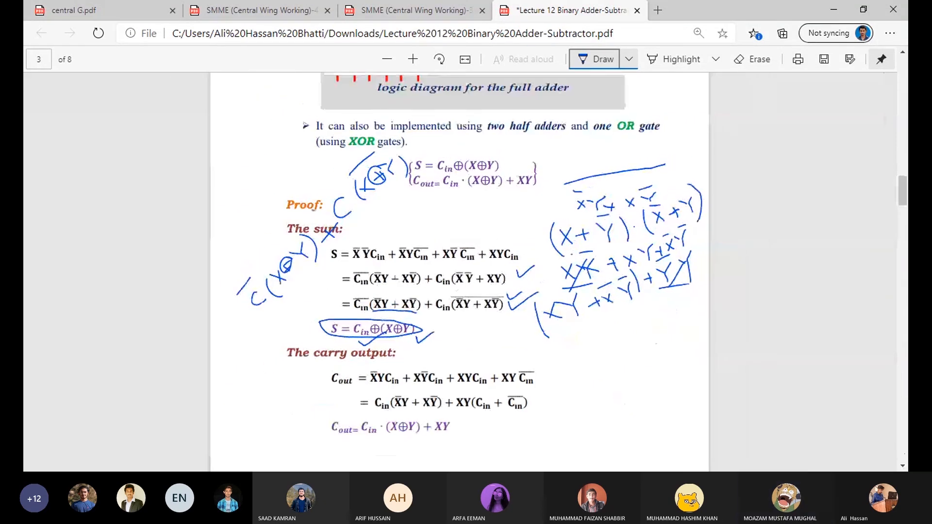
scroll(738, 194, up, 2)
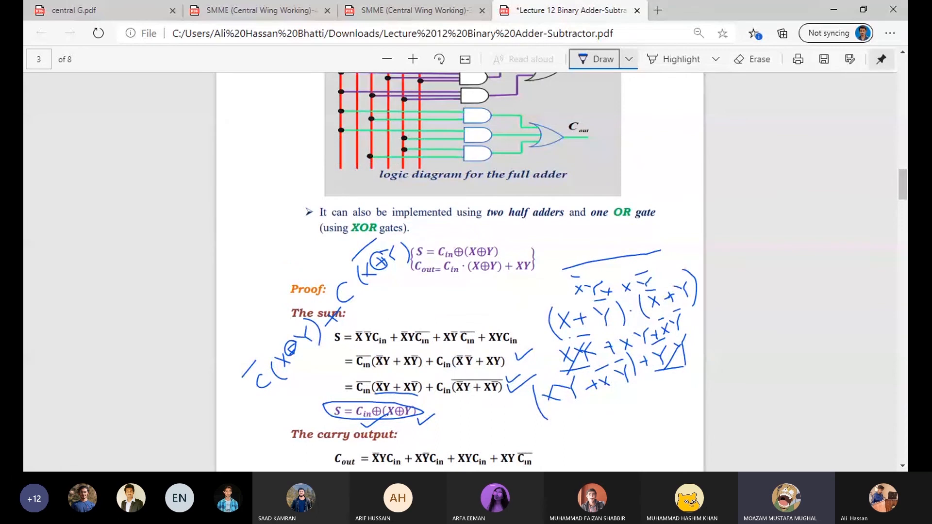
scroll(460, 272, up, 5)
scroll(460, 271, down, 3)
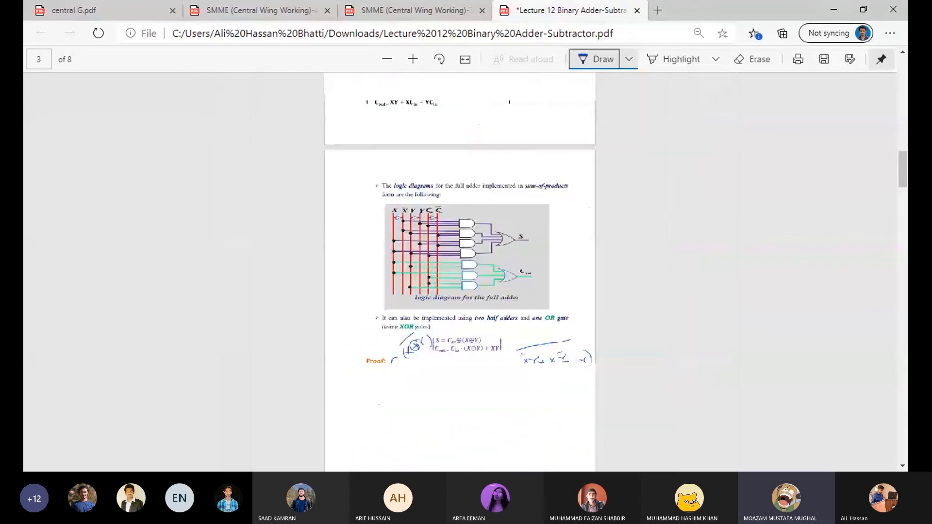
scroll(460, 272, up, 5)
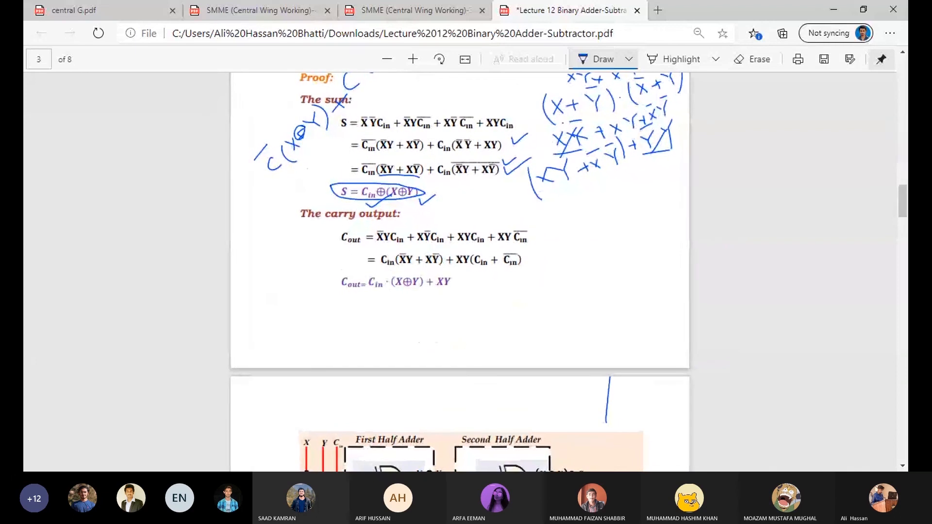
scroll(460, 272, down, 3)
scroll(460, 272, down, 1)
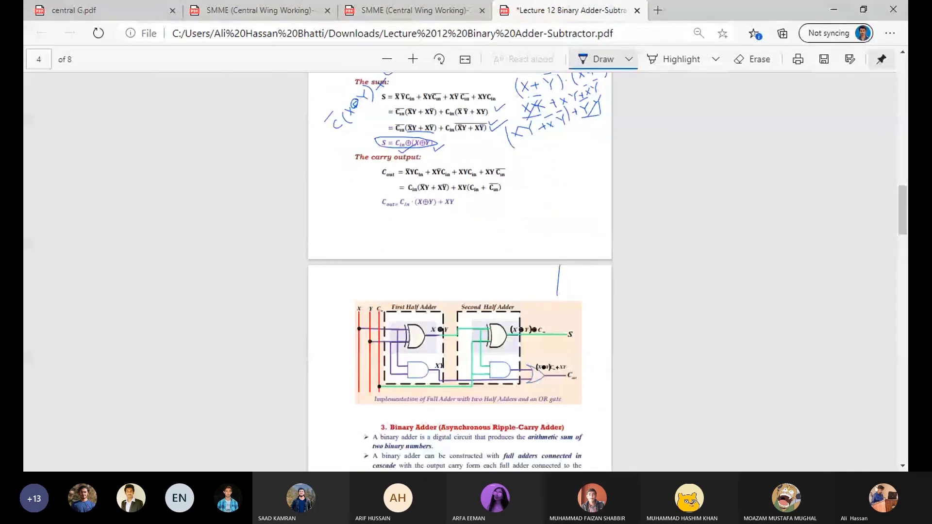
scroll(460, 271, down, 2)
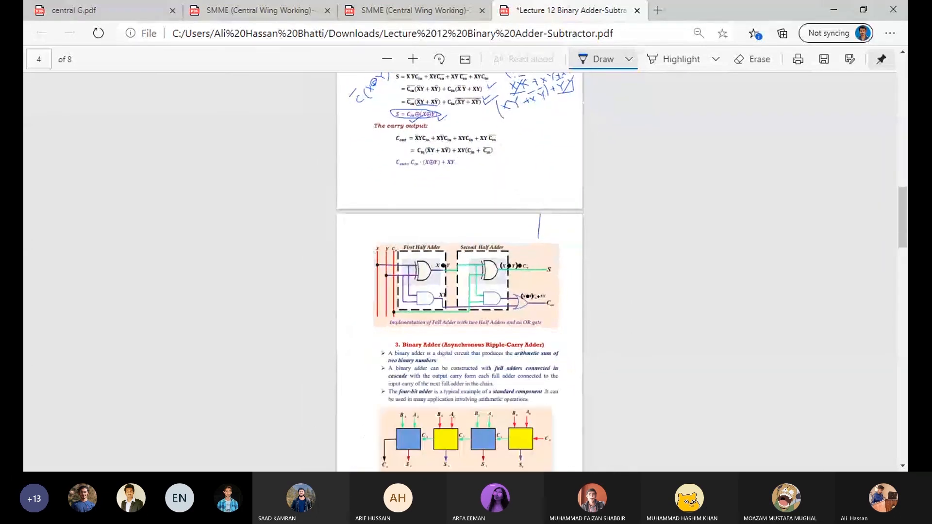
scroll(460, 272, down, 2)
- Review the full adder's truth table and Karnaugh maps on page 2, and its logic diagram and proof on page 3
scroll(460, 272, up, 5)
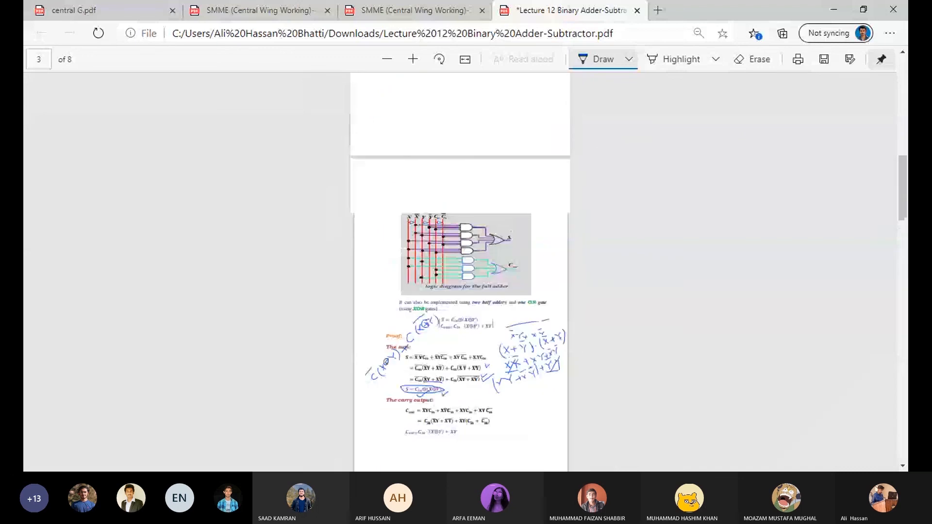
scroll(459, 272, up, 1)
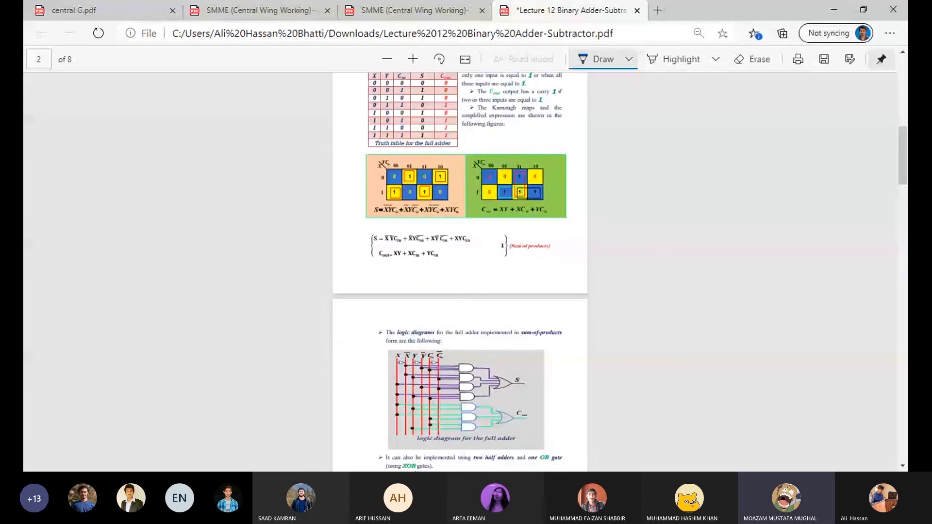
scroll(459, 272, up, 2)
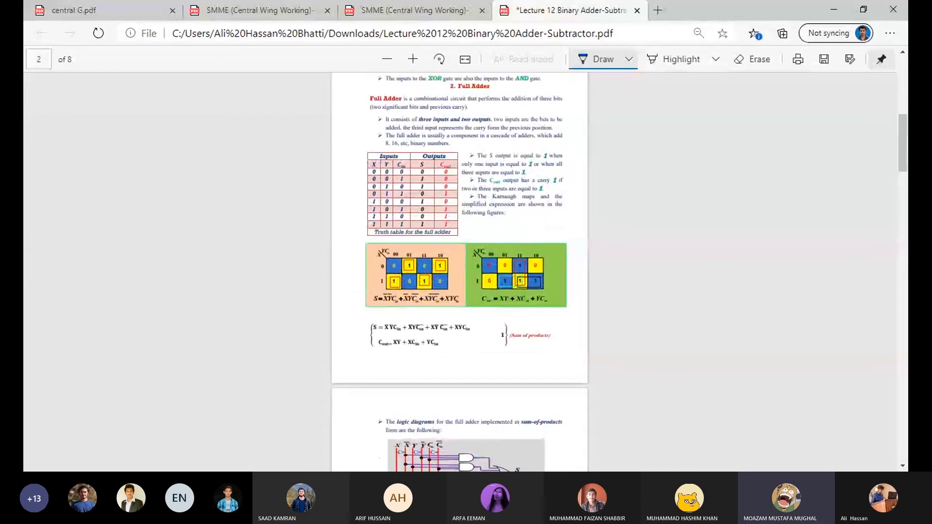
scroll(460, 271, up, 1)
scroll(460, 272, down, 2)
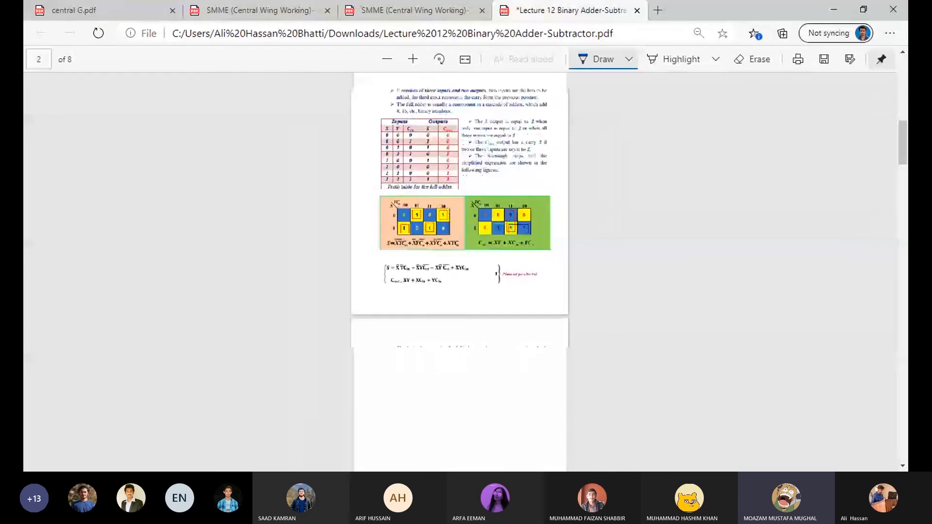
scroll(459, 271, up, 2)
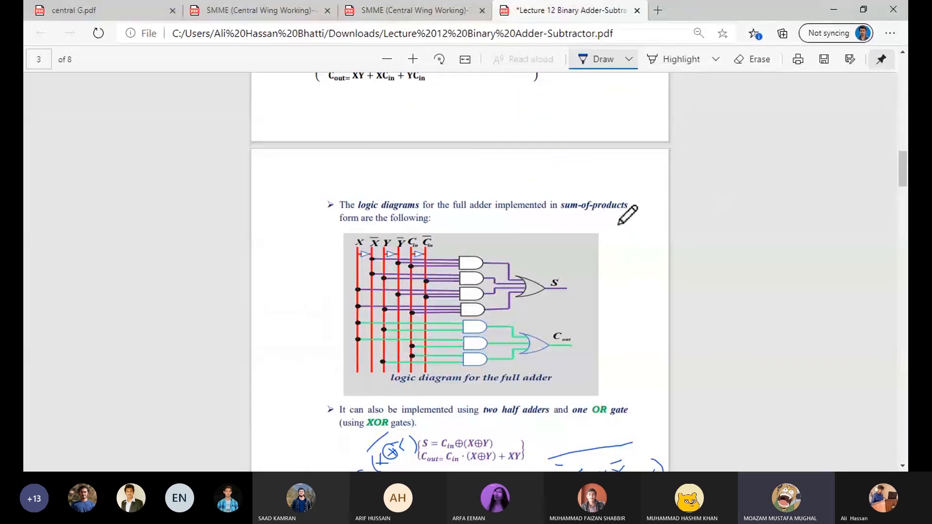
scroll(903, 180, down, 1)
scroll(904, 181, down, 2)
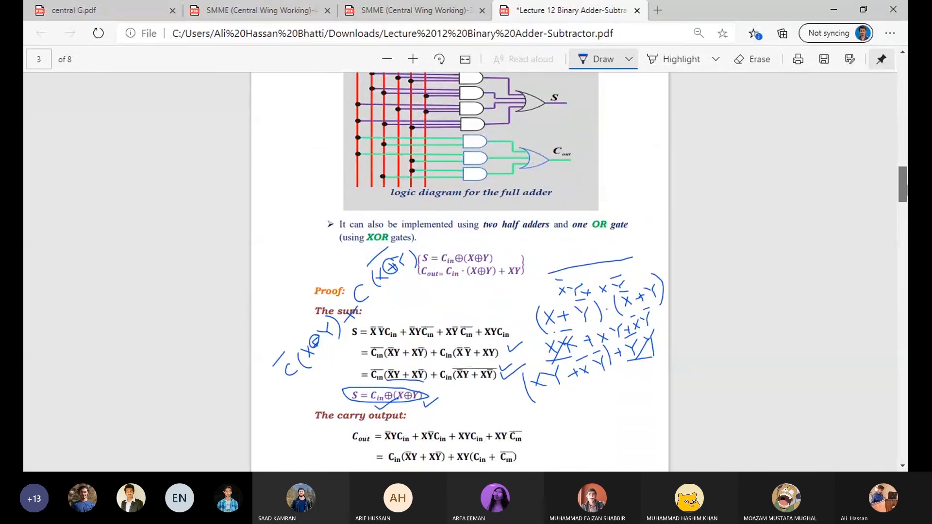
scroll(904, 184, down, 1)
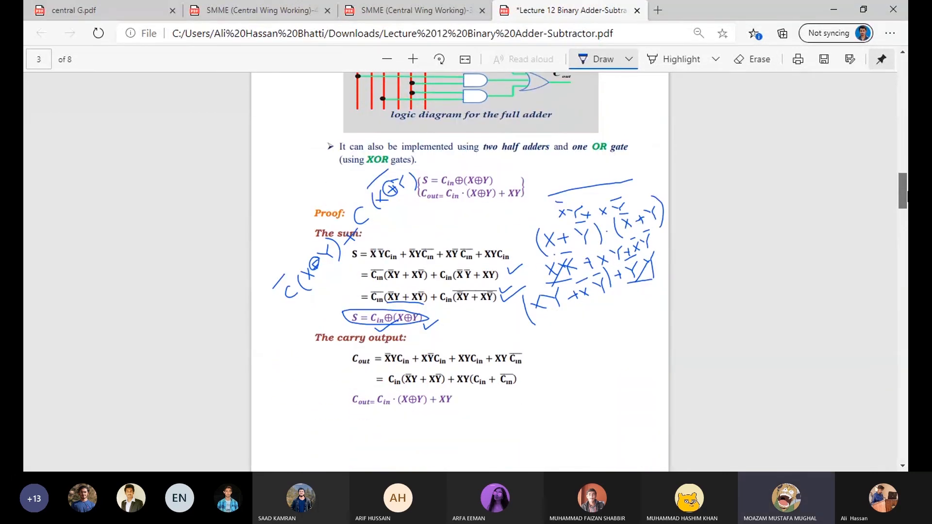
scroll(904, 189, up, 3)
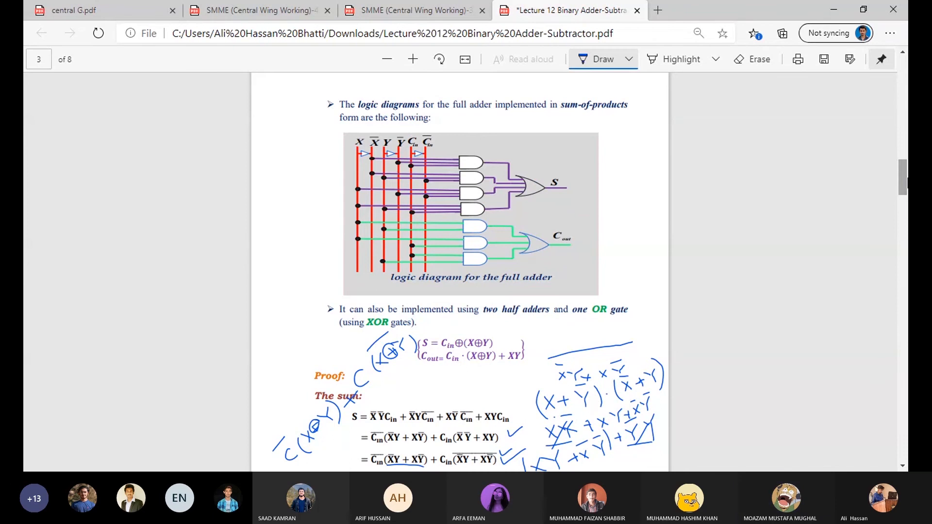
drag(901, 179, 901, 182)
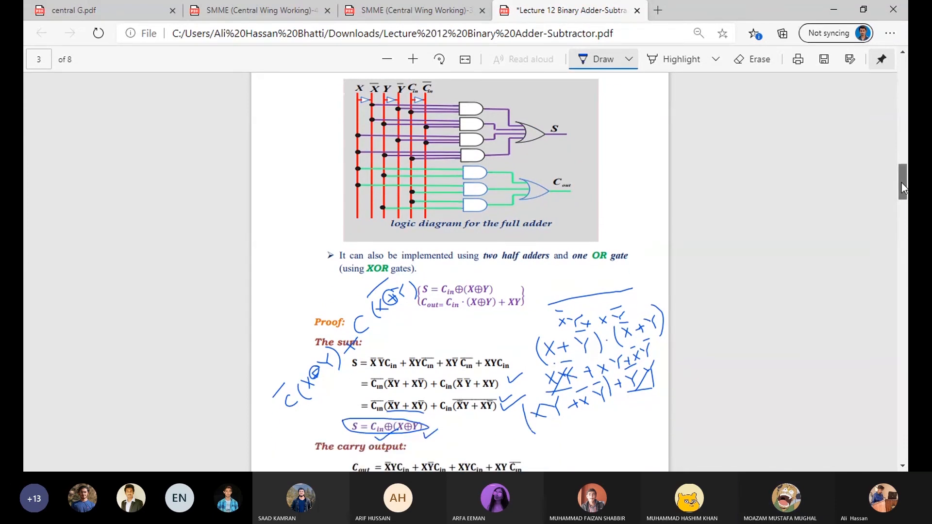
- Switch to Proteus and search the parts libraries for 7486
click(834, 11)
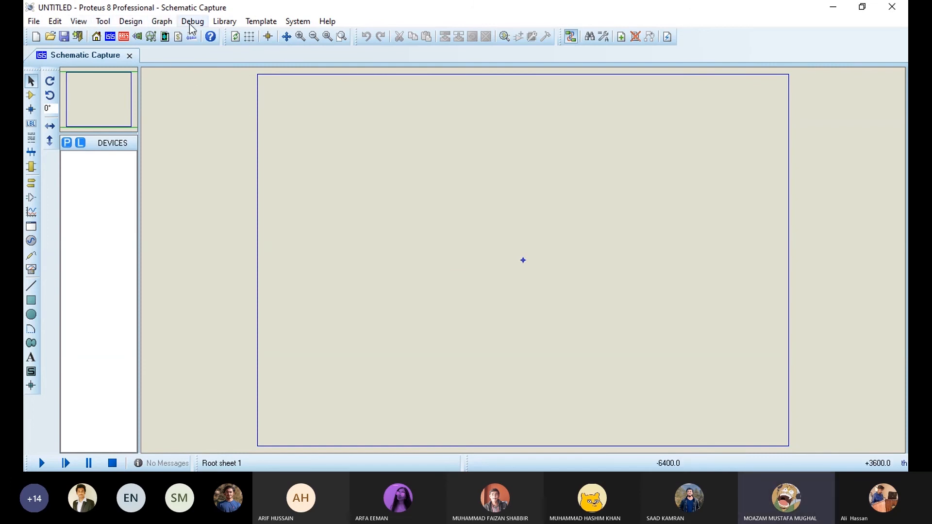
click(237, 22)
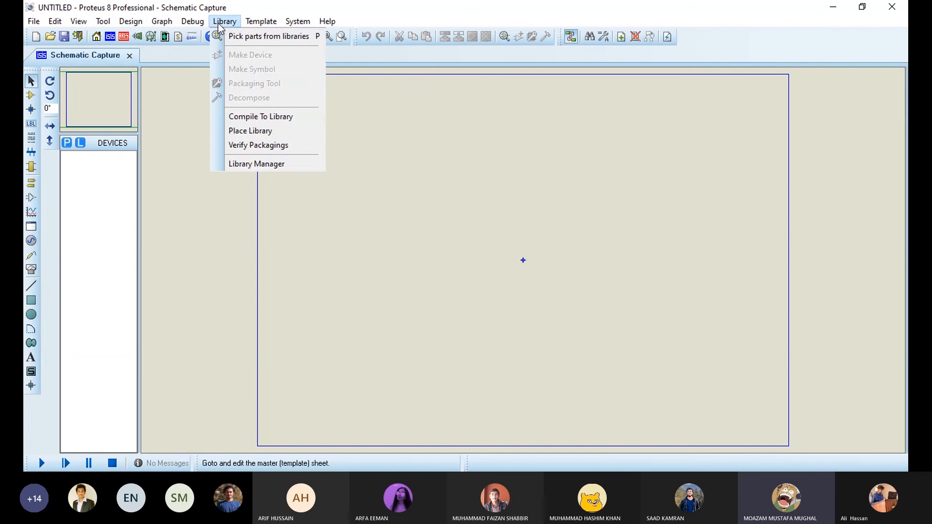
click(232, 38)
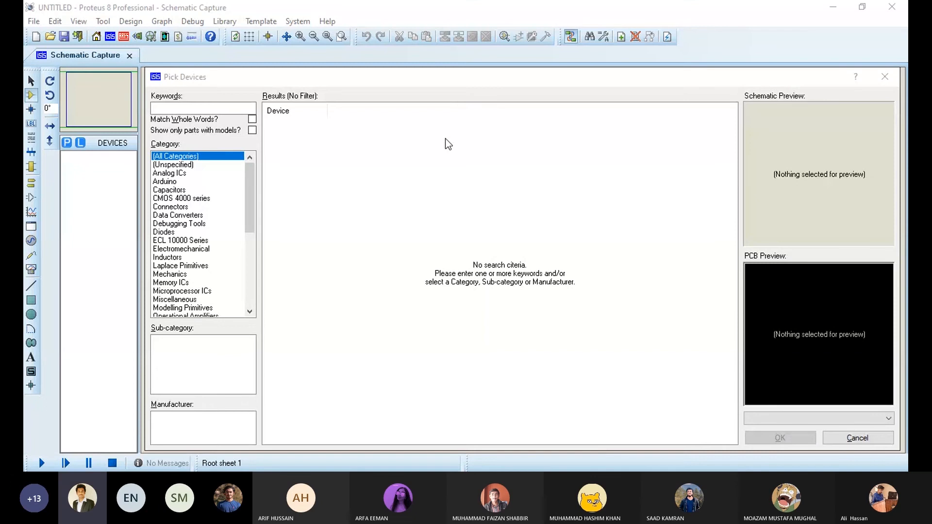
click(743, 29)
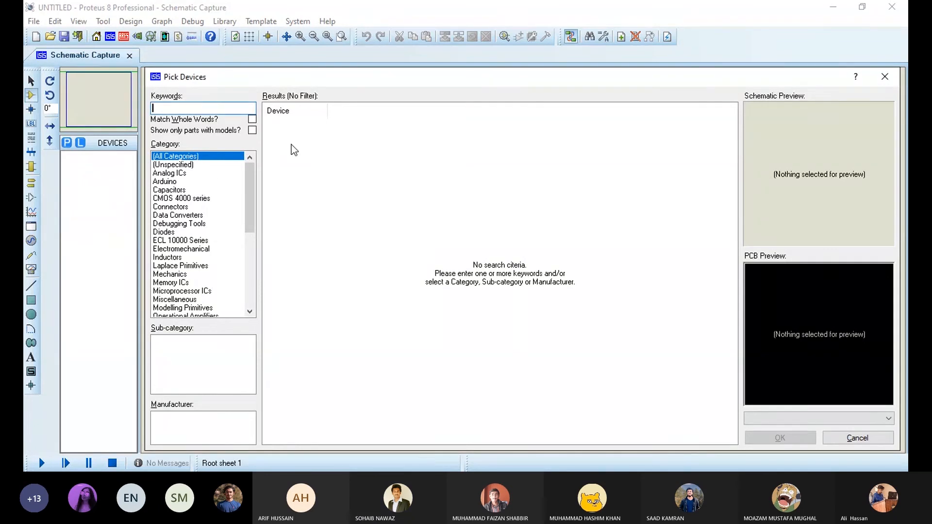
text(7486)
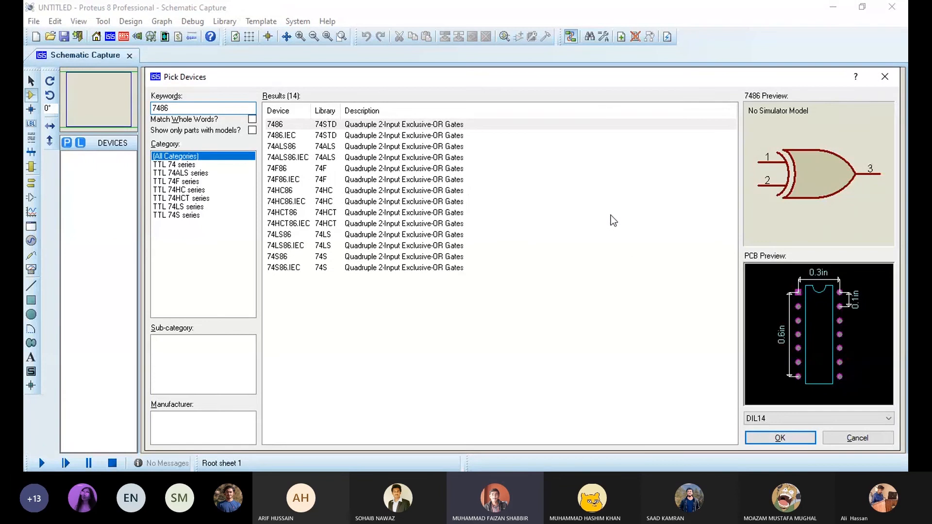
- Compare the previews of the 7486 variants and add the 74LS86 XOR gate, which has a simulation model, to the device list
click(334, 127)
key(Down)
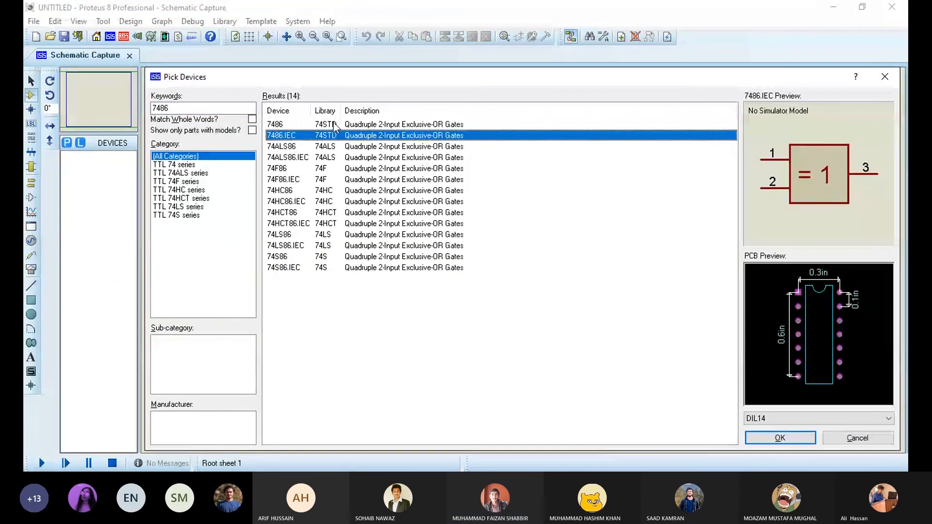
key(Up)
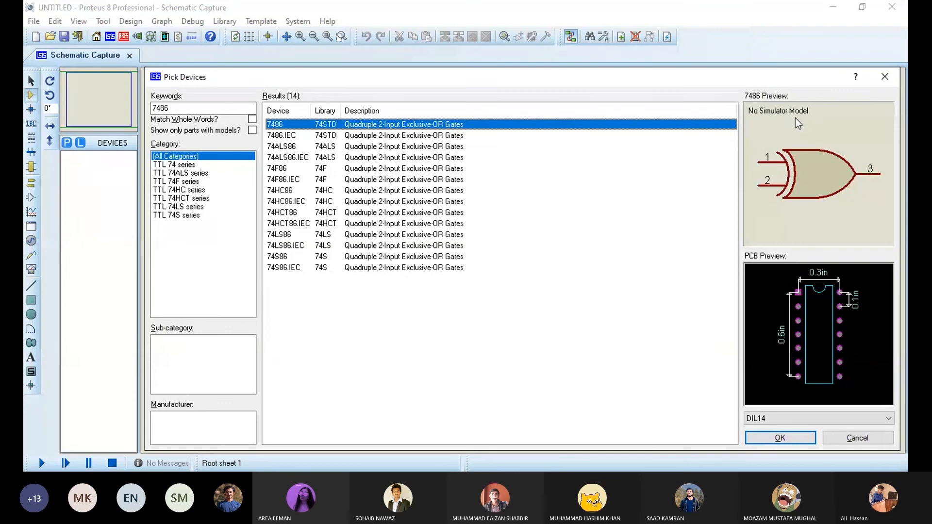
key(Down)
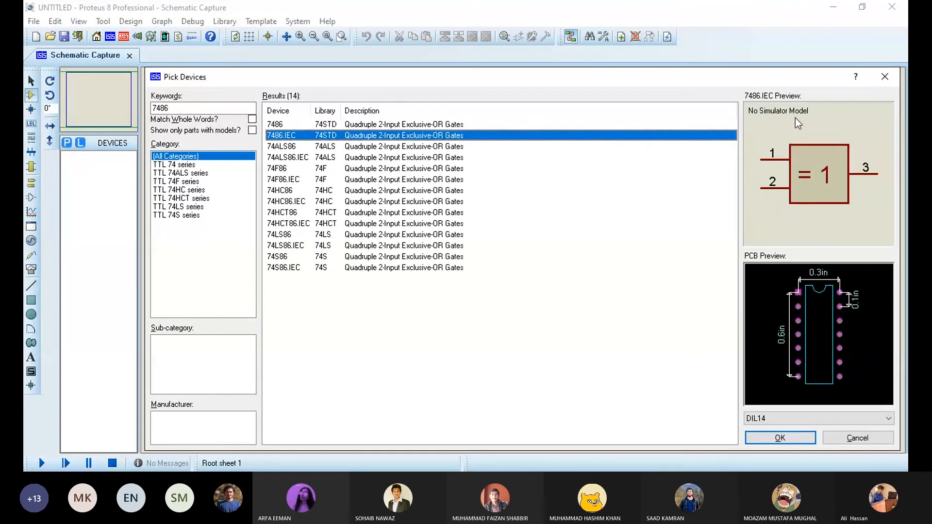
key(Down)
key(Down)
key(Down)
key(Down)
key(Down)
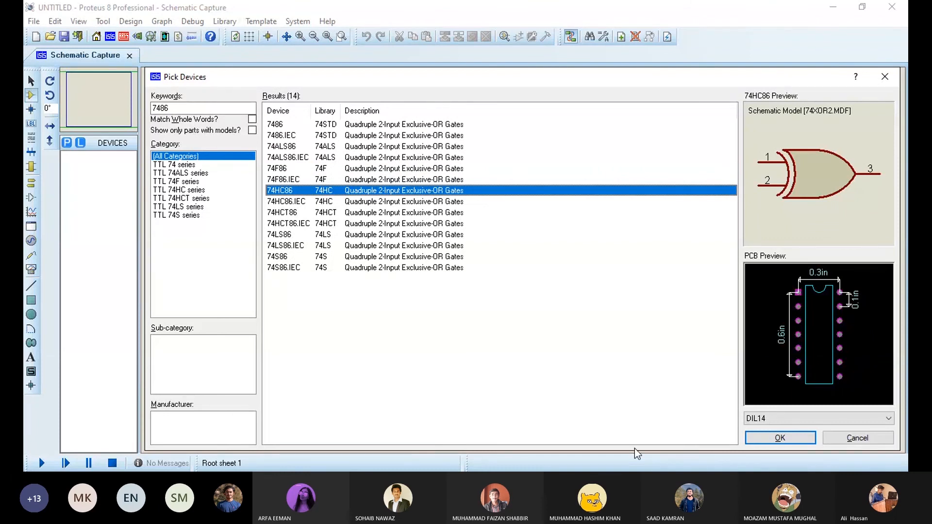
key(Down)
key(Down)
key(Down)
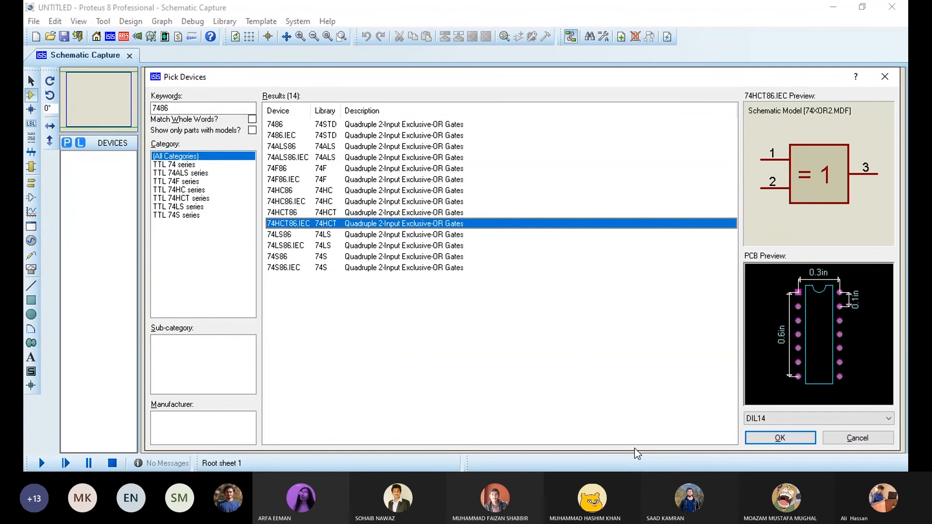
key(Down)
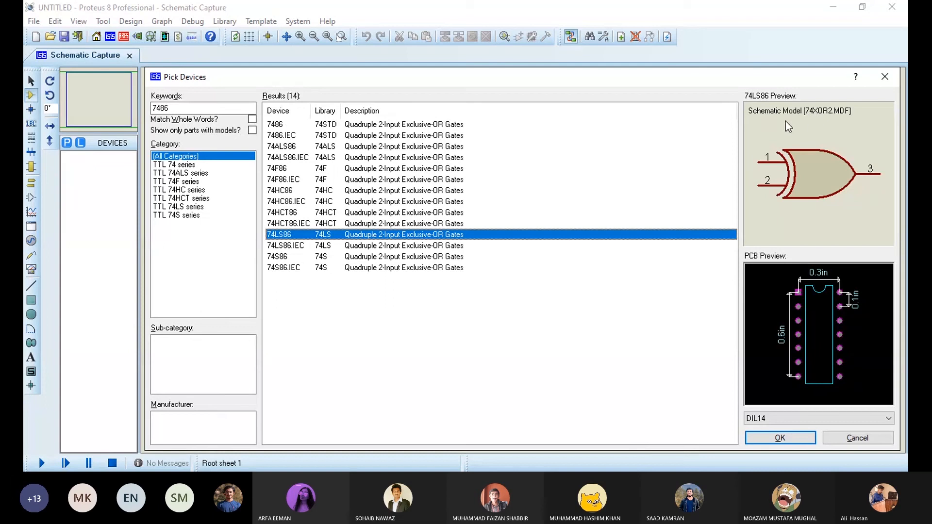
click(772, 436)
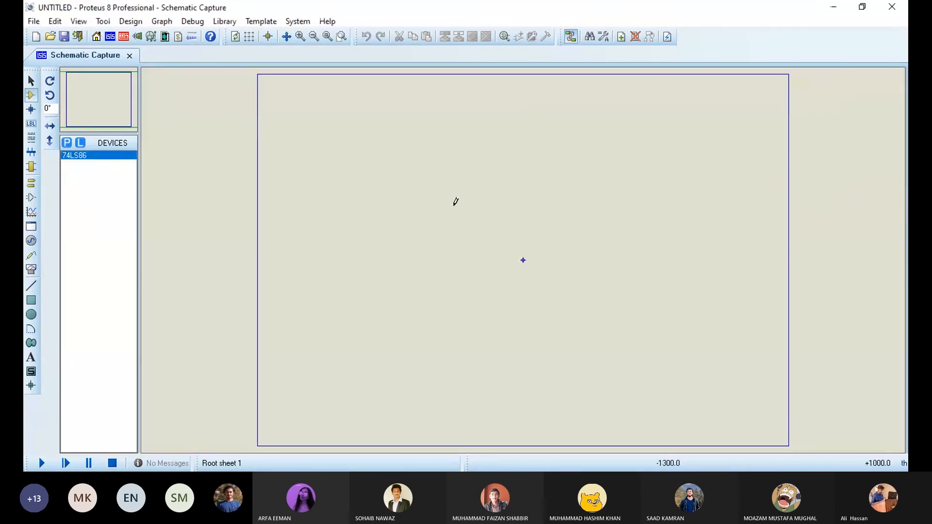
- Place two 74LS86 XOR gates on the schematic sheet, one below the other
click(457, 204)
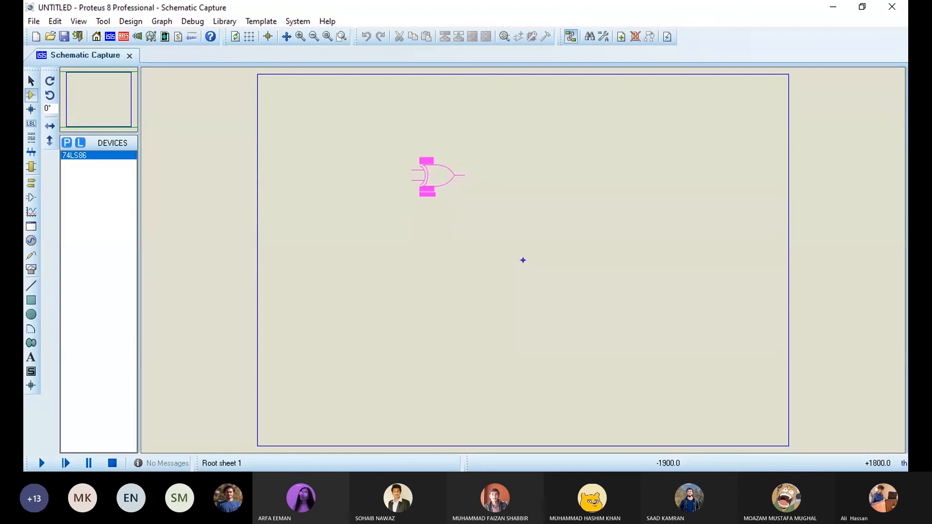
click(435, 176)
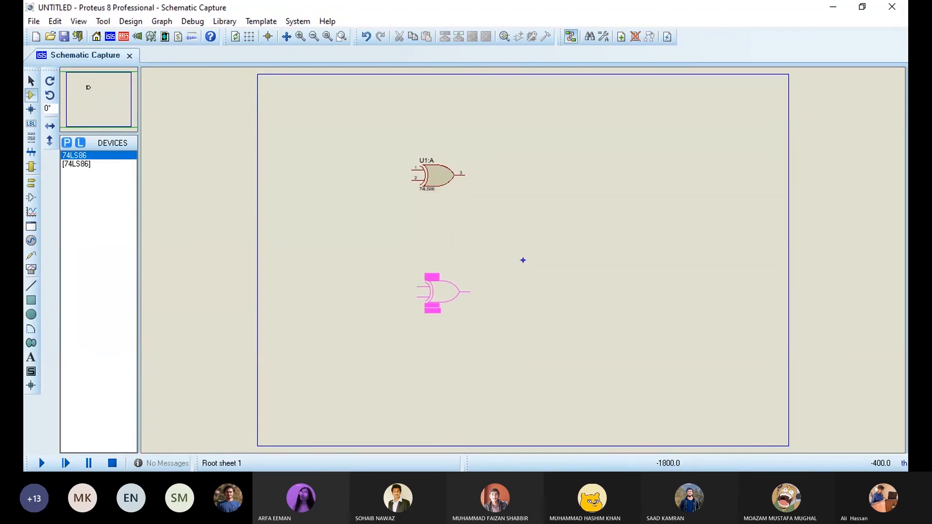
click(439, 291)
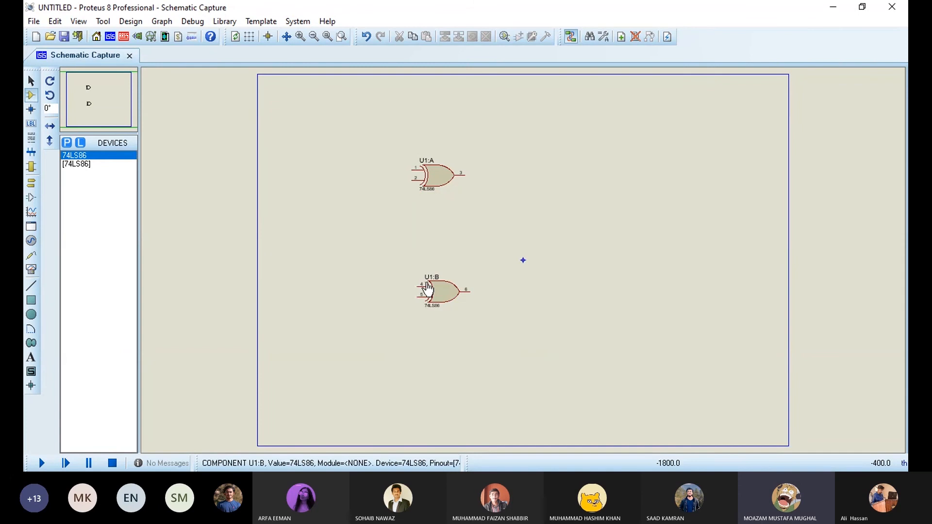
- Search the parts libraries for 7408 and add the 7408 two-input AND gate to the device list
click(224, 21)
click(243, 42)
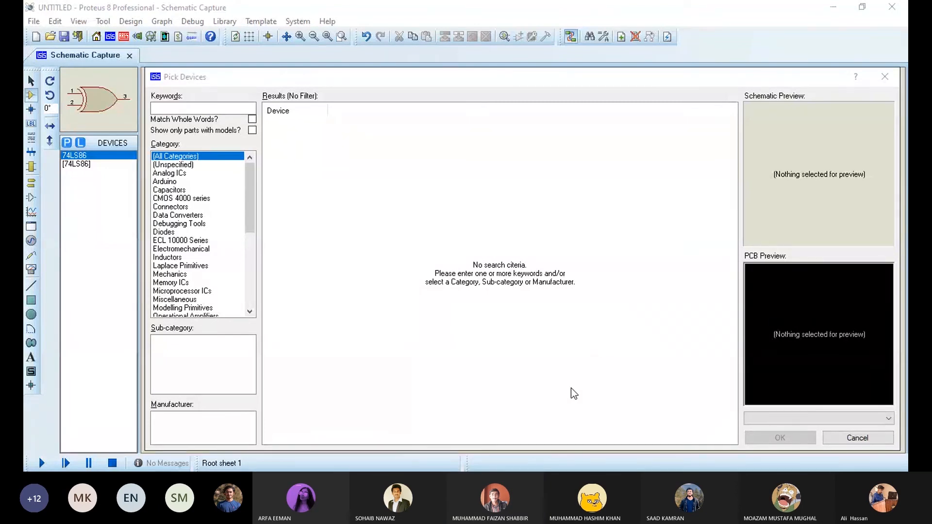
click(745, 22)
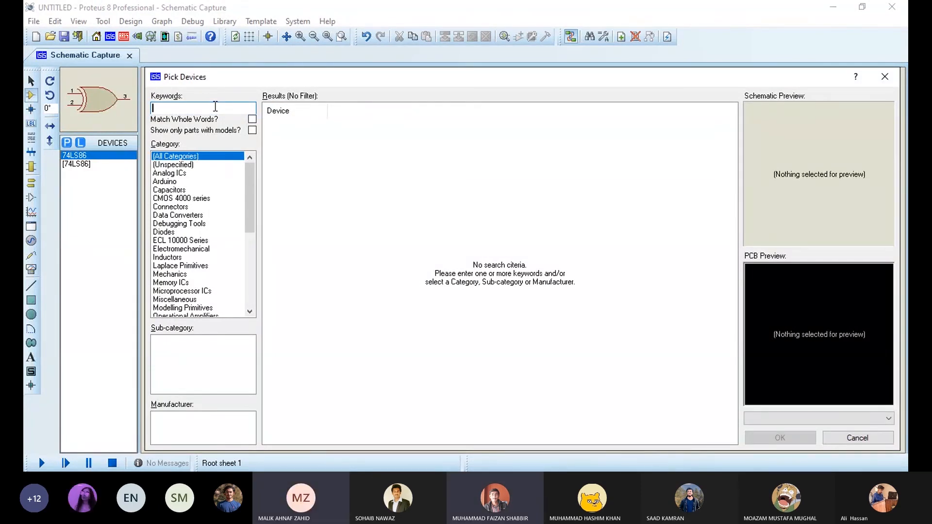
text(7)
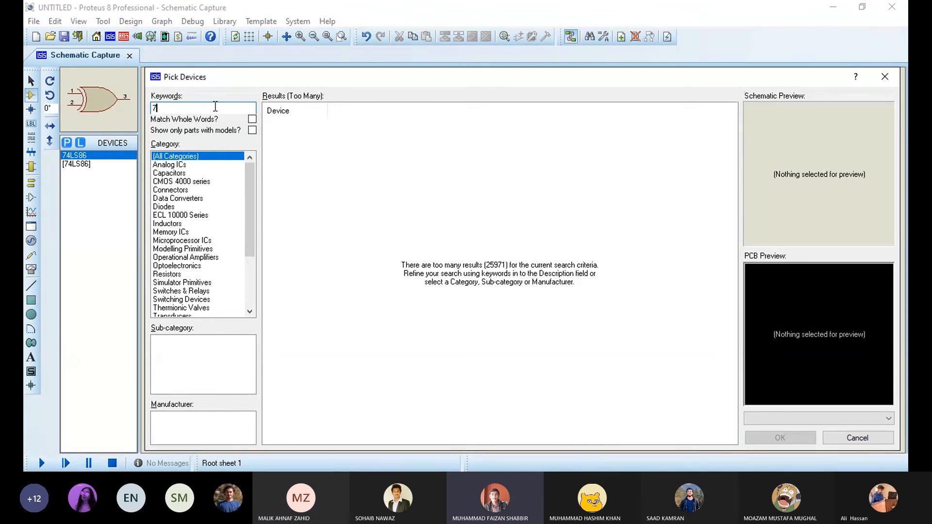
text(408)
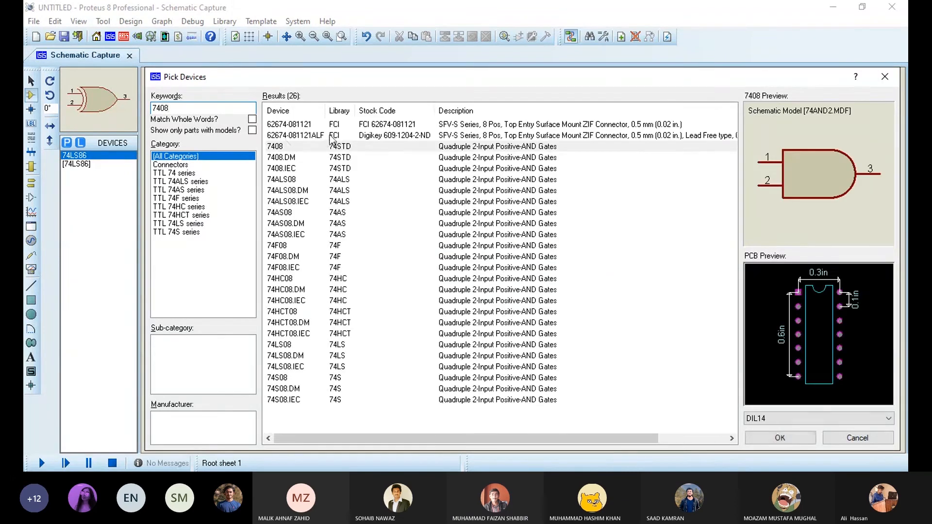
click(341, 125)
key(Down)
key(Down)
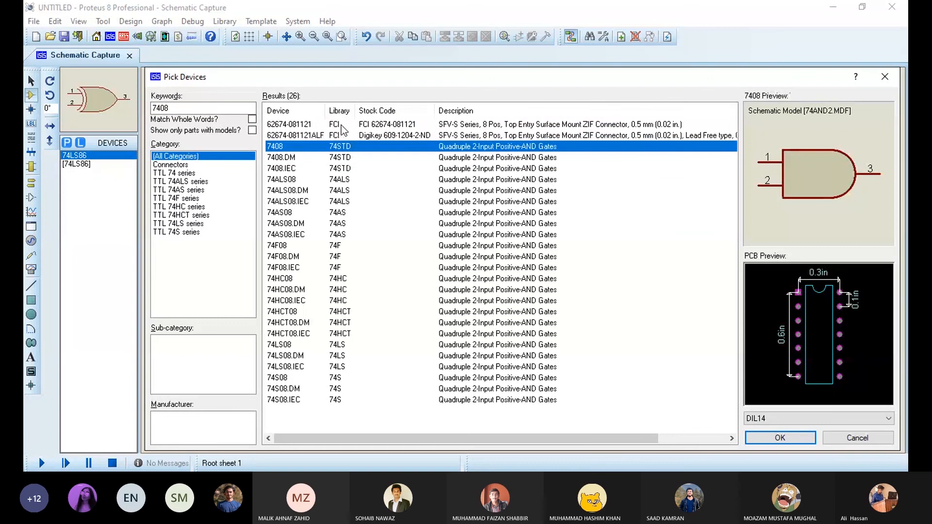
click(883, 378)
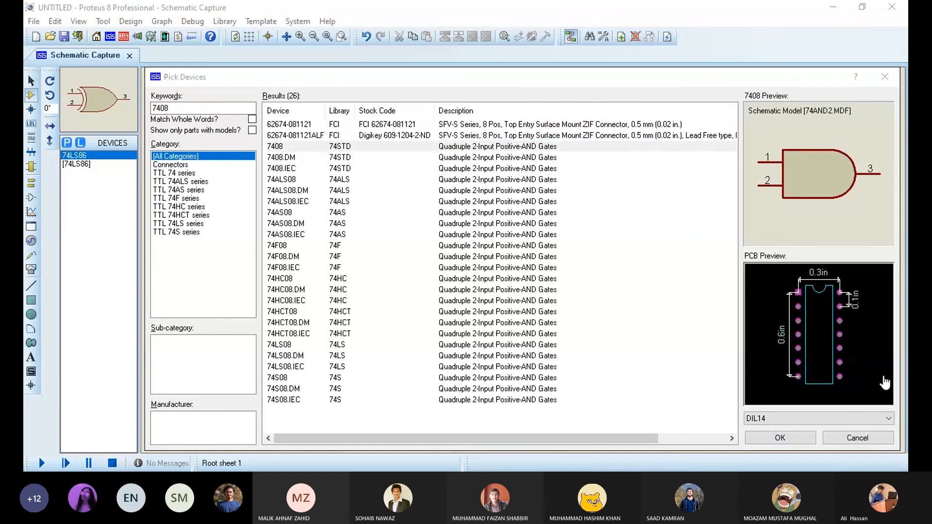
click(789, 433)
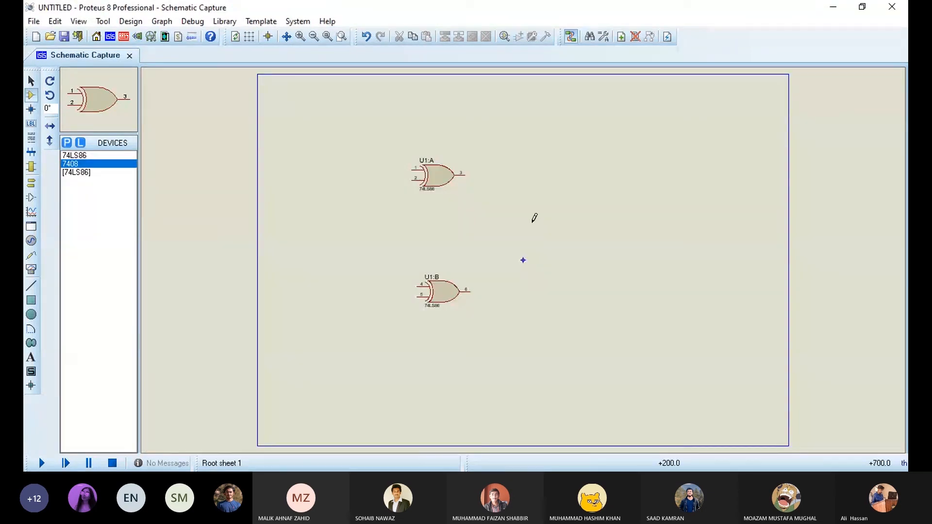
- Place two 7408 AND gates to the right of the XOR gates, and move the lower XOR gate up closer to the upper one
click(531, 221)
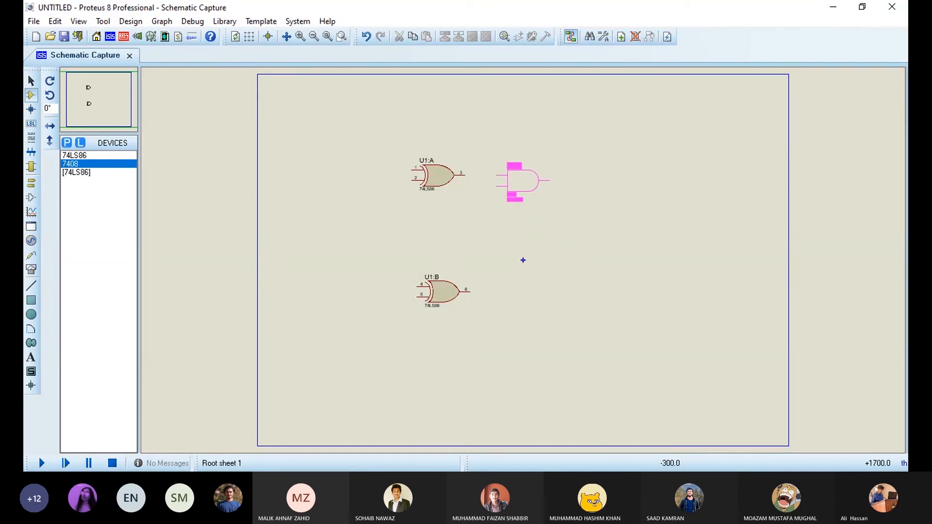
click(513, 196)
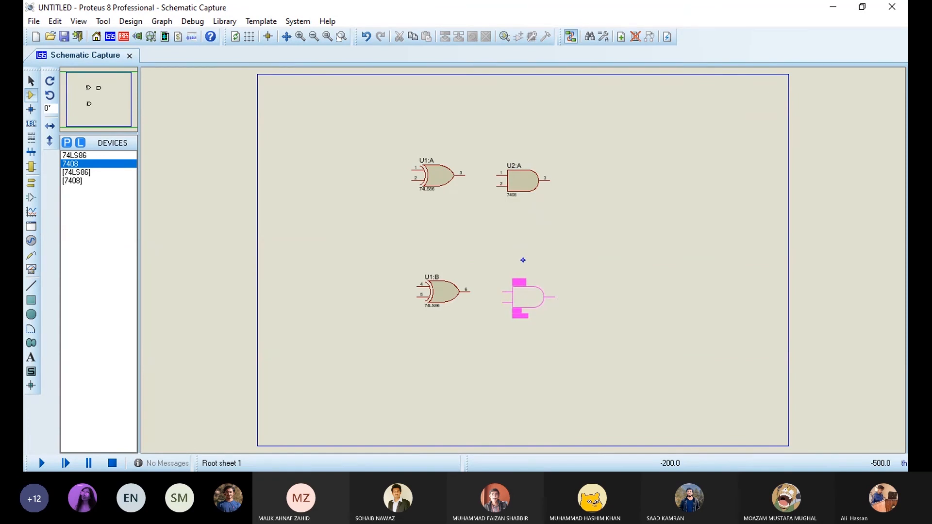
click(528, 319)
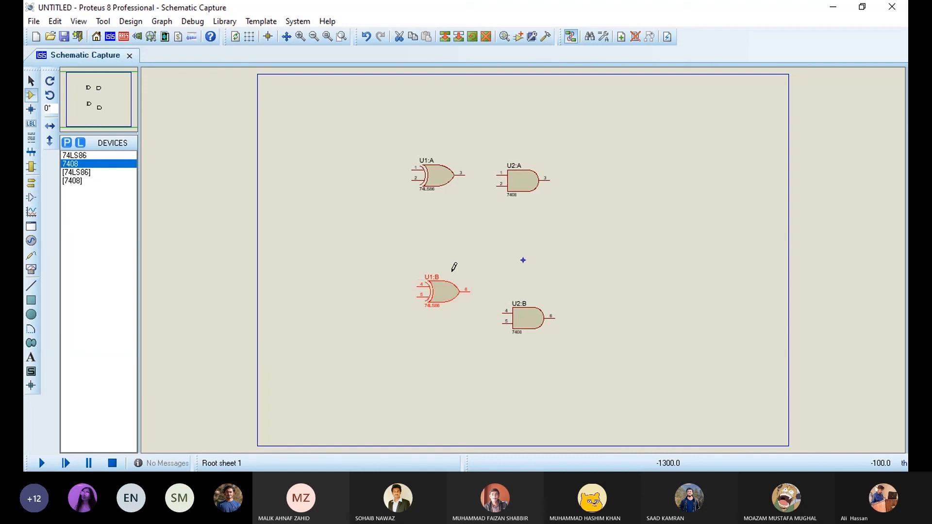
drag(445, 296, 444, 245)
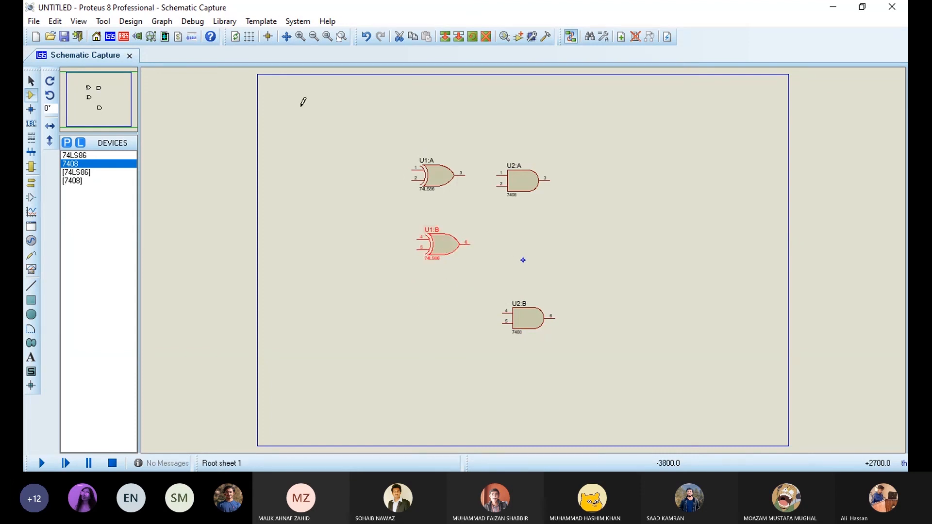
- Search the parts libraries for "logic st" and add the LOGICSTATE source to the device list
click(224, 22)
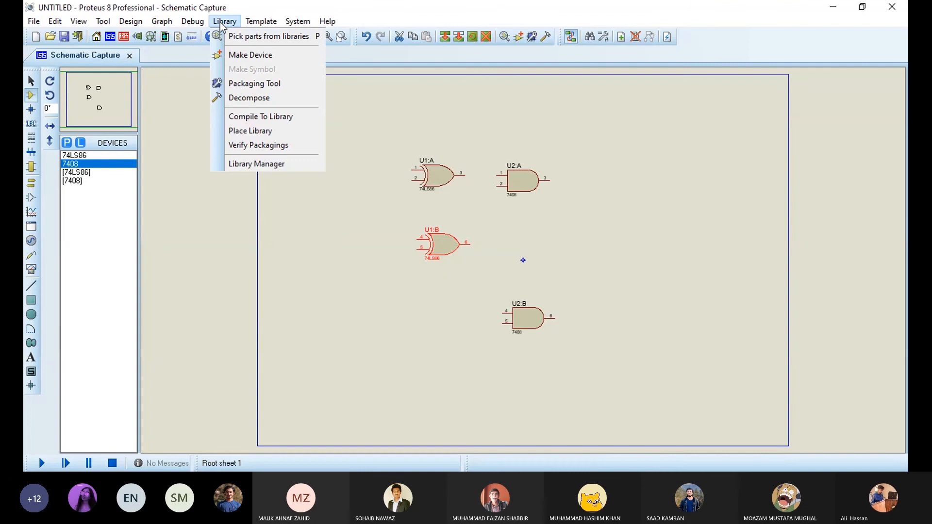
click(230, 35)
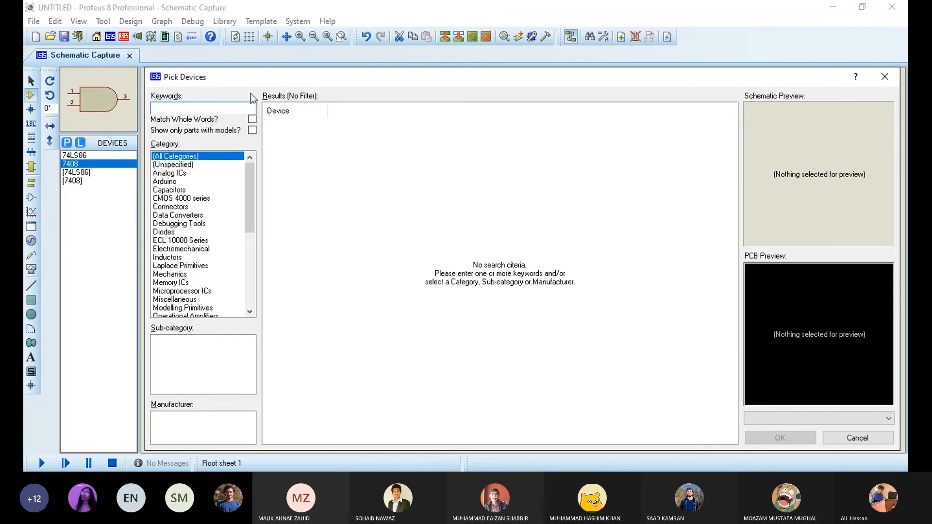
text(logic)
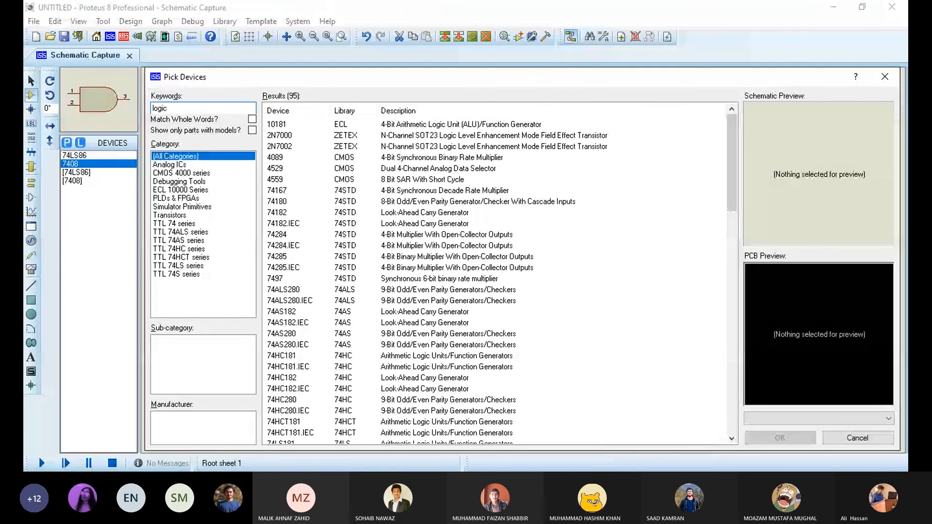
text( st)
key(Down)
key(Down)
key(Down)
key(Down)
key(Down)
key(Down)
key(Down)
key(Down)
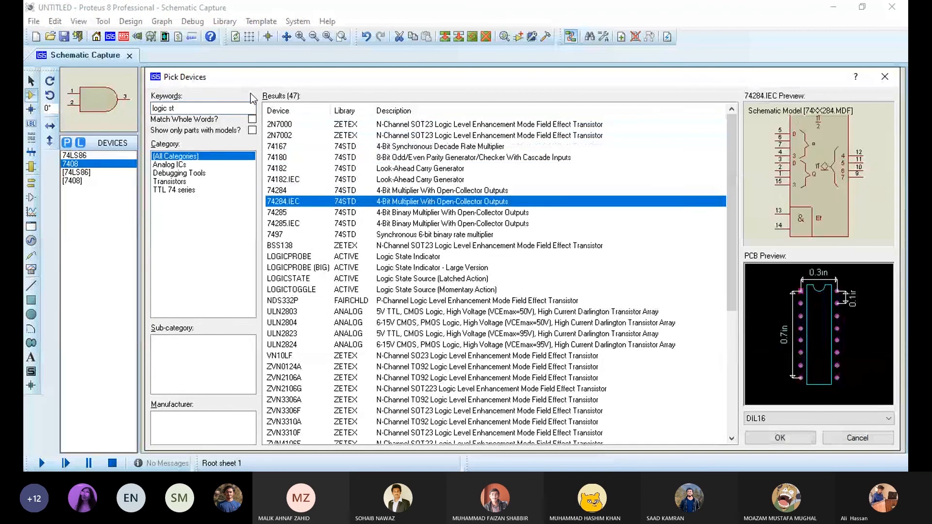
key(Down)
key(Down)
key(Down)
key(Down)
key(Down)
key(Down)
key(Down)
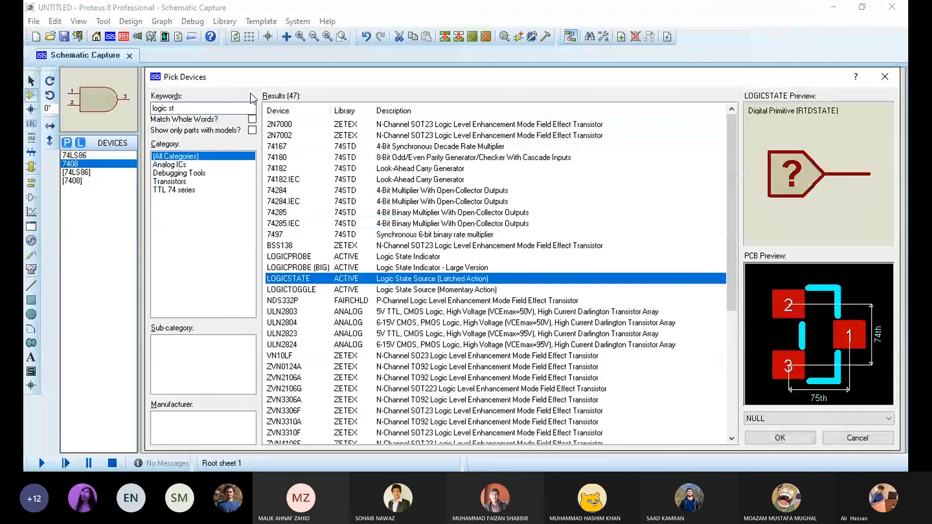
click(769, 437)
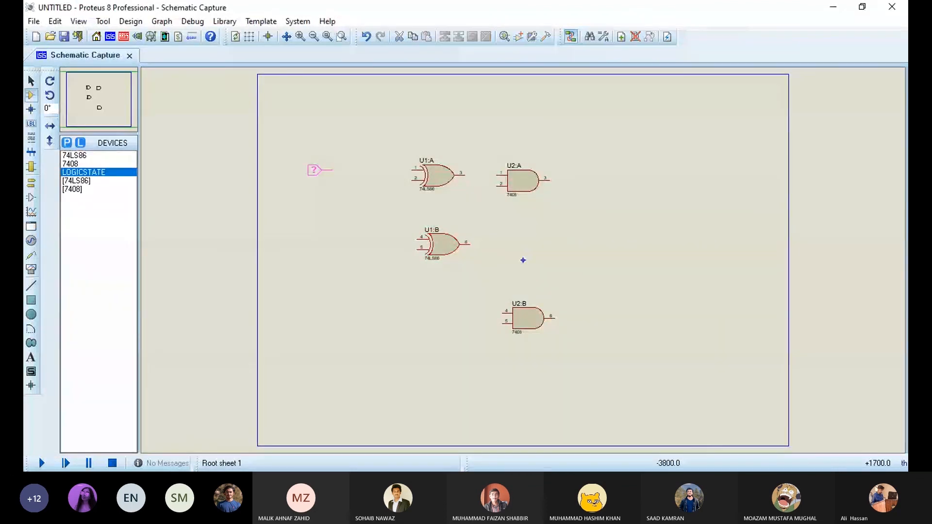
- Place three LOGICSTATE inputs in a column to the left of the XOR gates
click(298, 149)
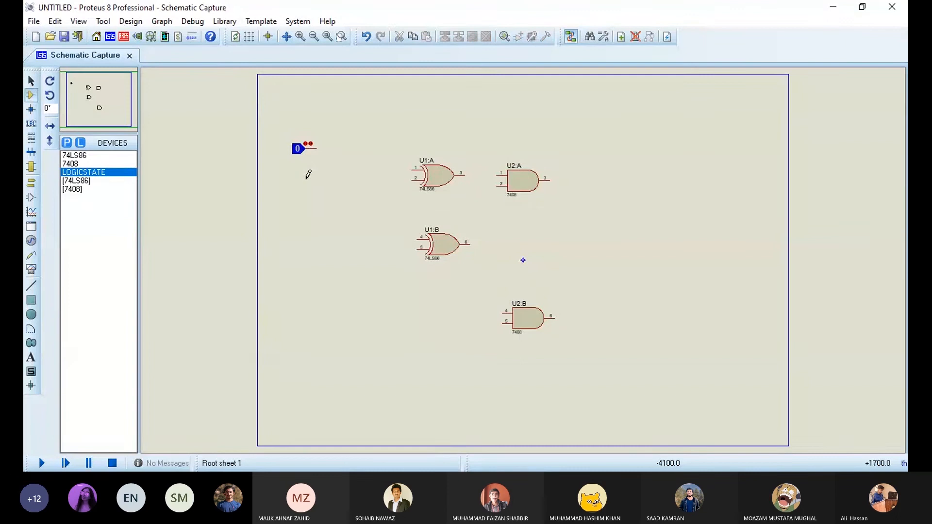
click(307, 175)
click(300, 217)
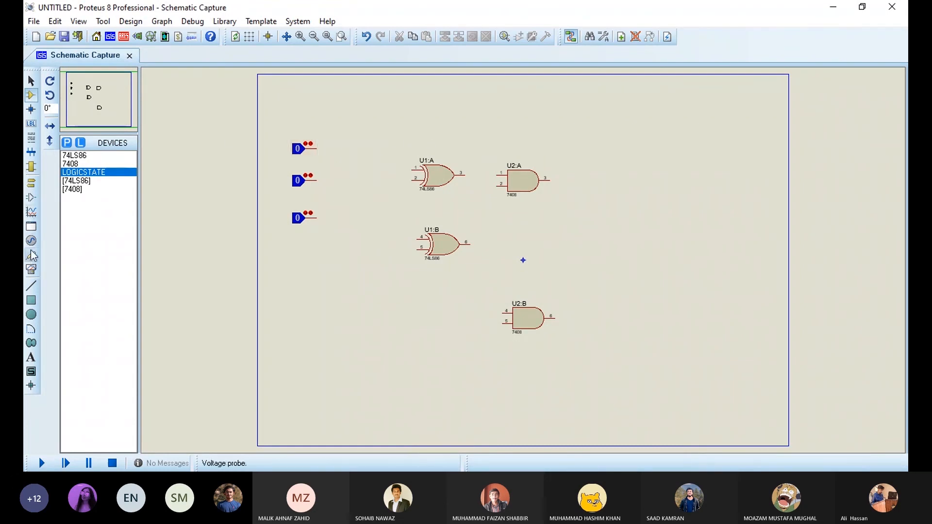
- Add the graphics text A with a height of 0.13in beside the uppermost logic state input
click(33, 359)
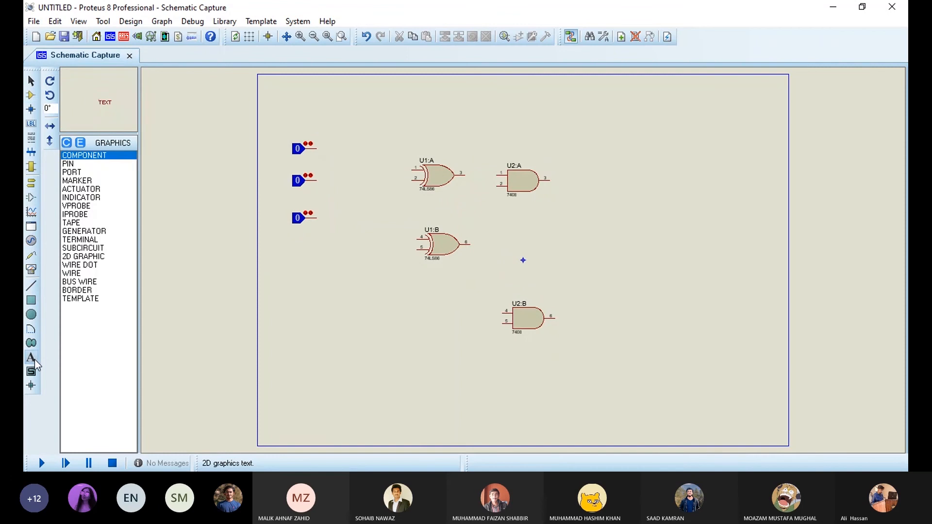
click(273, 147)
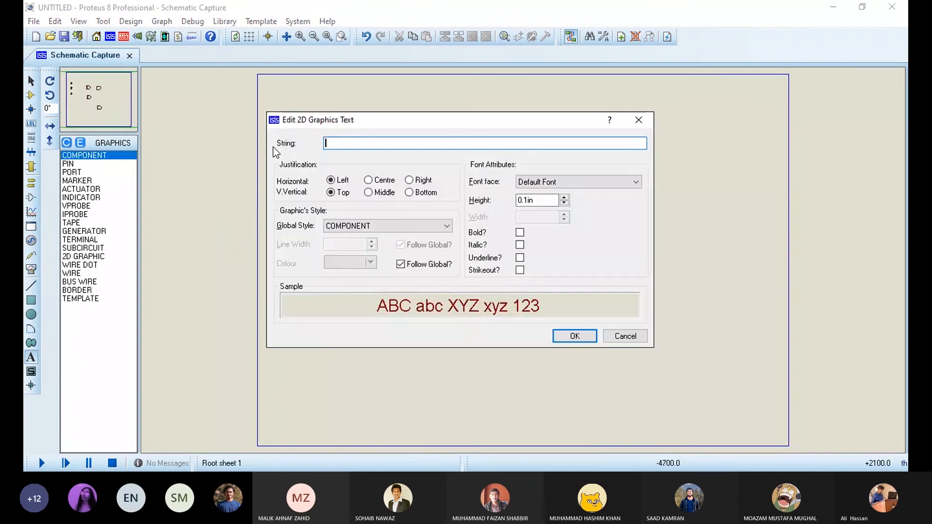
text(A)
click(563, 197)
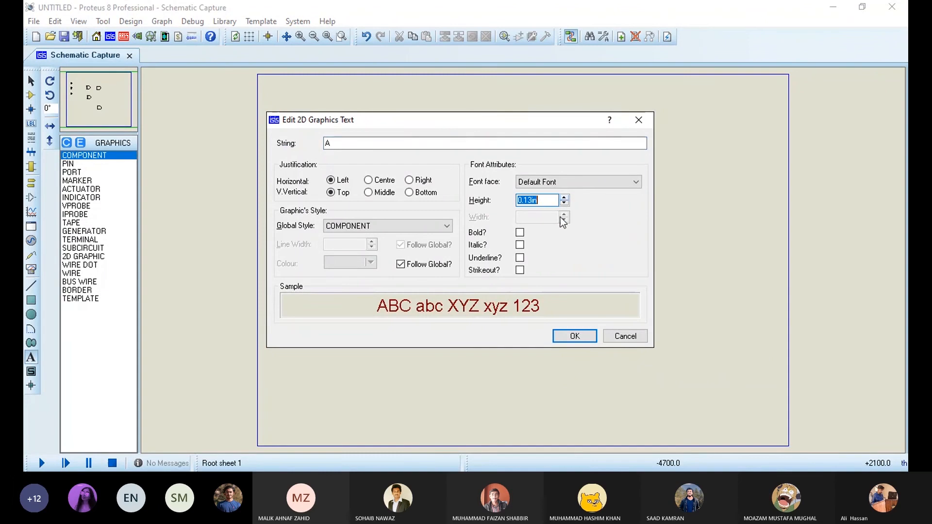
click(565, 340)
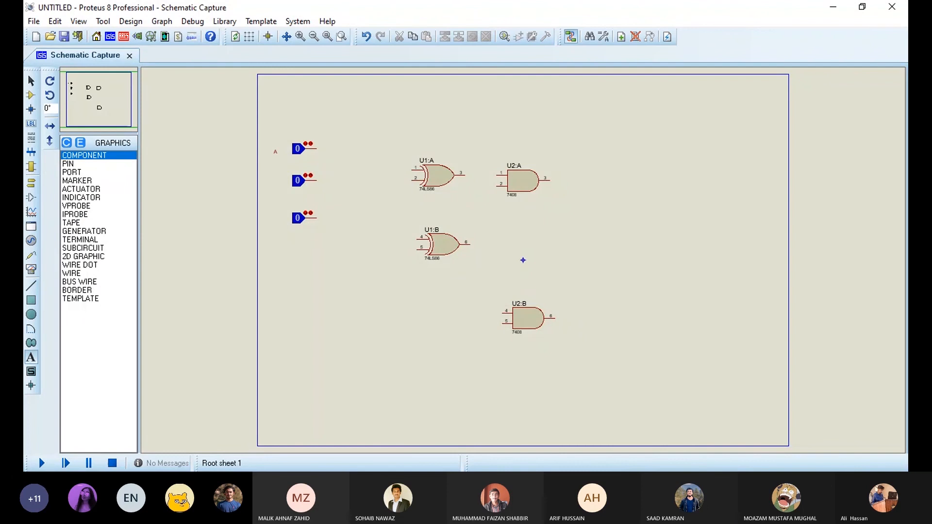
- Add a second graphics text A with a height of 0.3in beside the uppermost logic state input
click(275, 152)
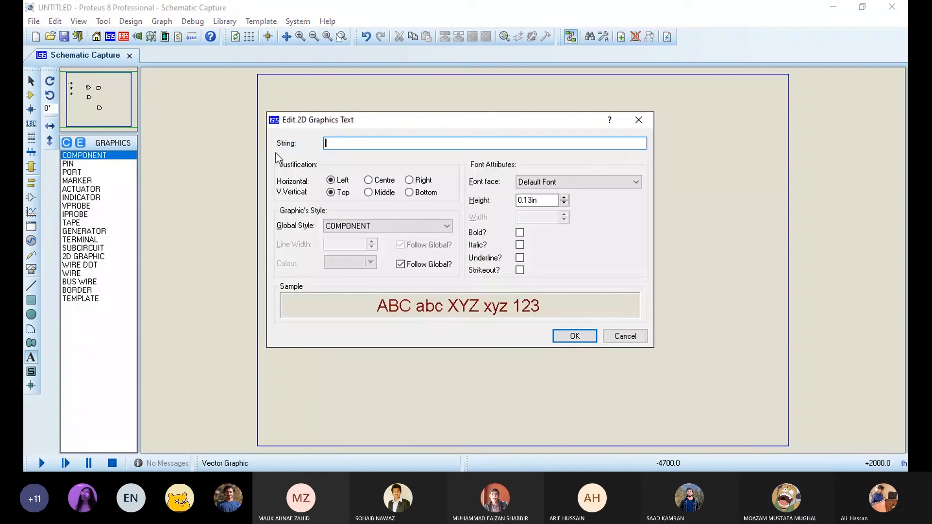
click(564, 199)
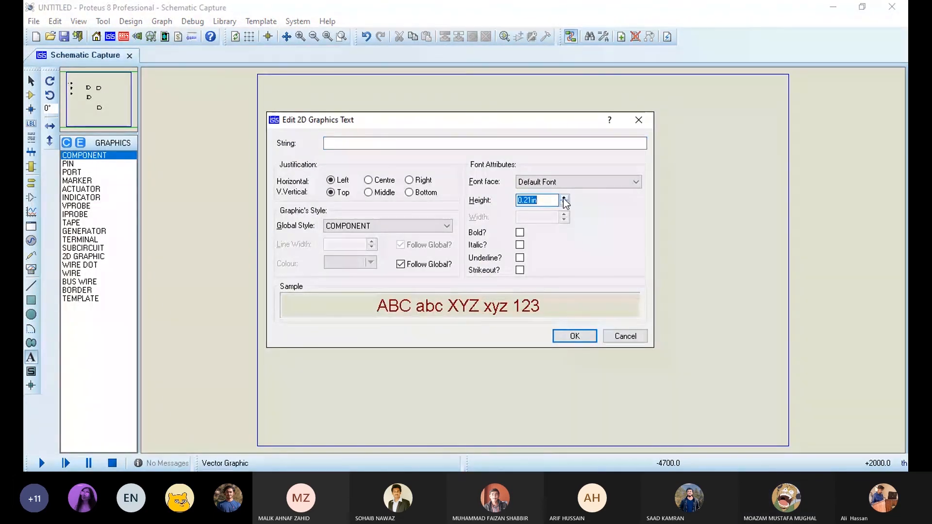
click(563, 199)
click(564, 198)
click(564, 199)
click(564, 198)
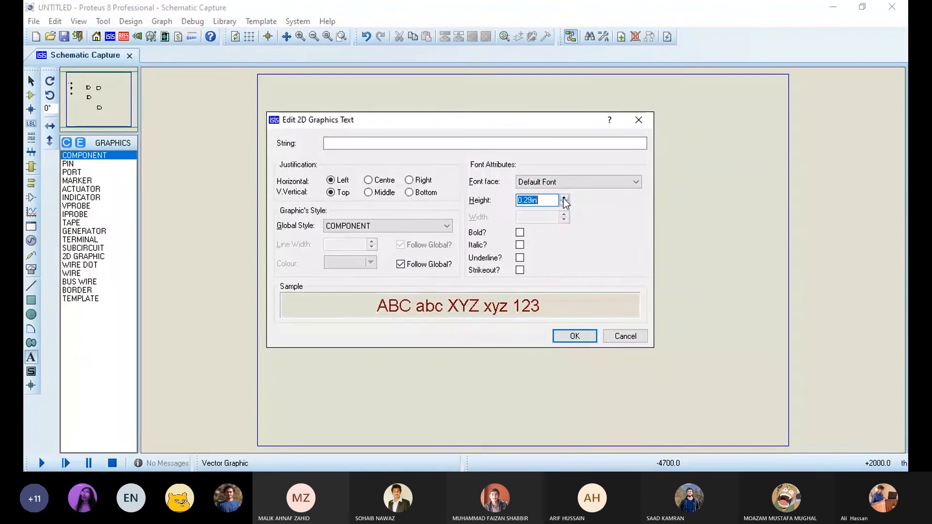
click(361, 143)
text(A)
key(Return)
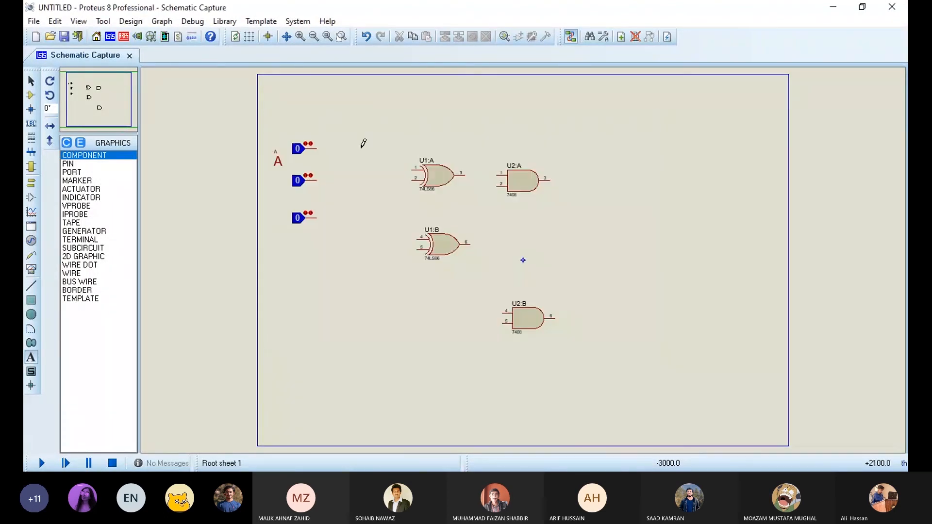
- Add the graphics texts B and Cin, both 0.3in high, beside the middle and lowest logic state inputs
click(278, 183)
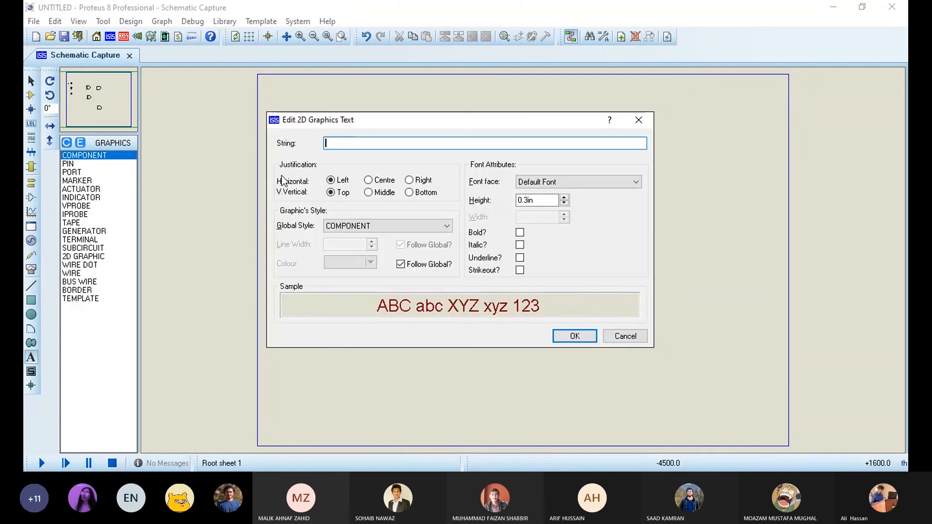
text(B)
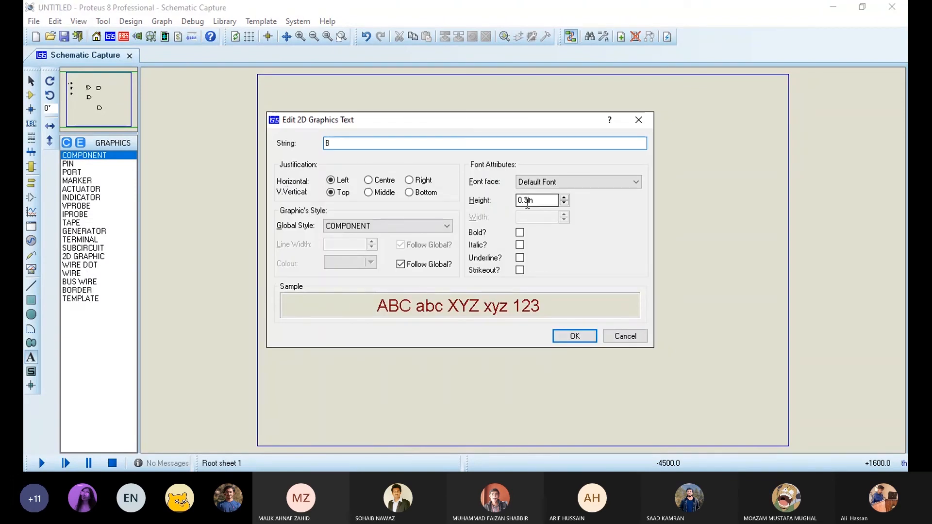
click(575, 336)
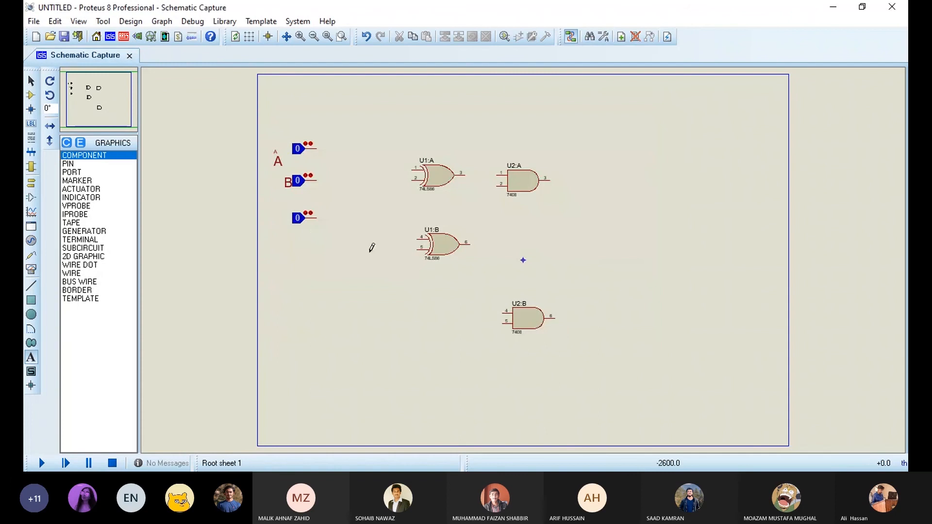
click(274, 215)
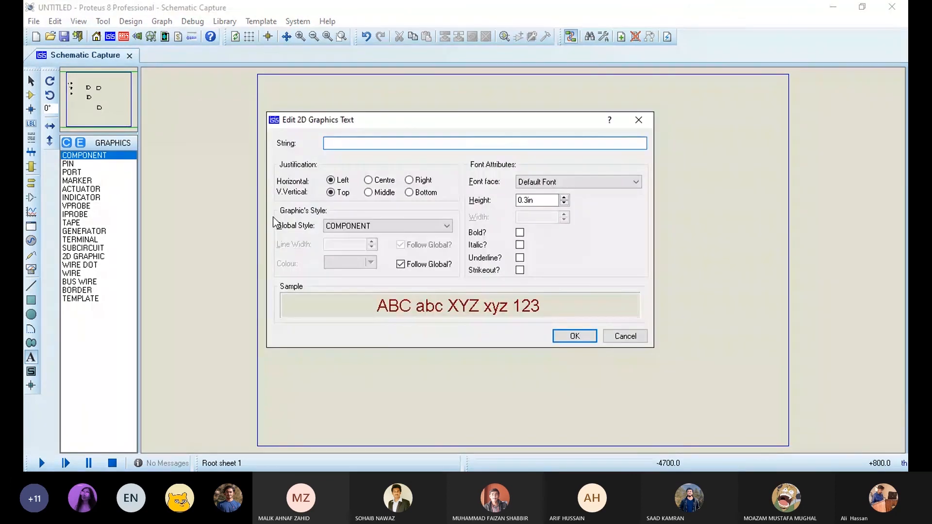
text(Cin)
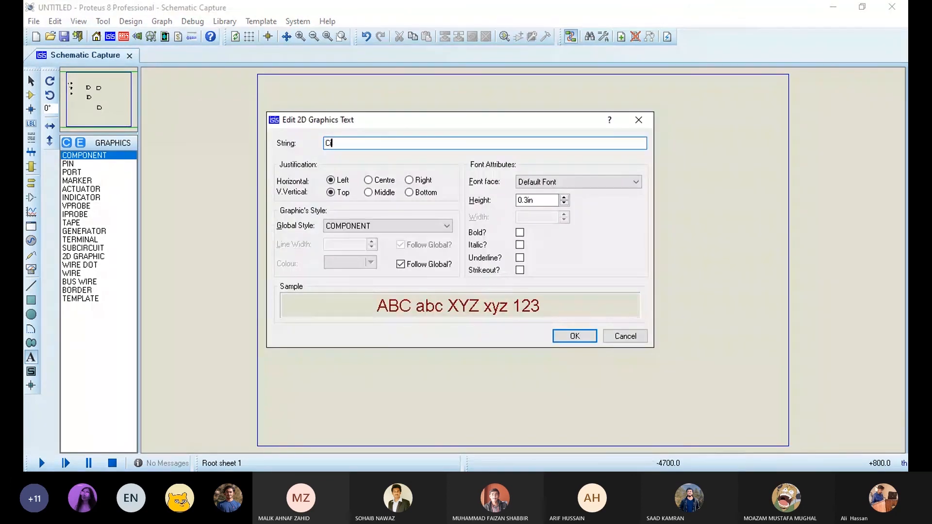
click(574, 336)
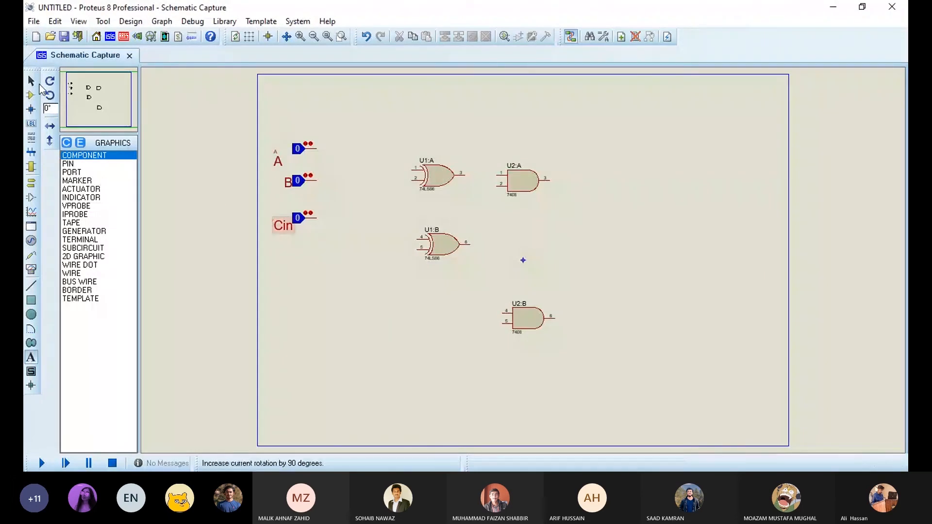
- Move the Cin, B and large A labels so each sits clear to the left of its own logic state input
click(31, 81)
click(277, 225)
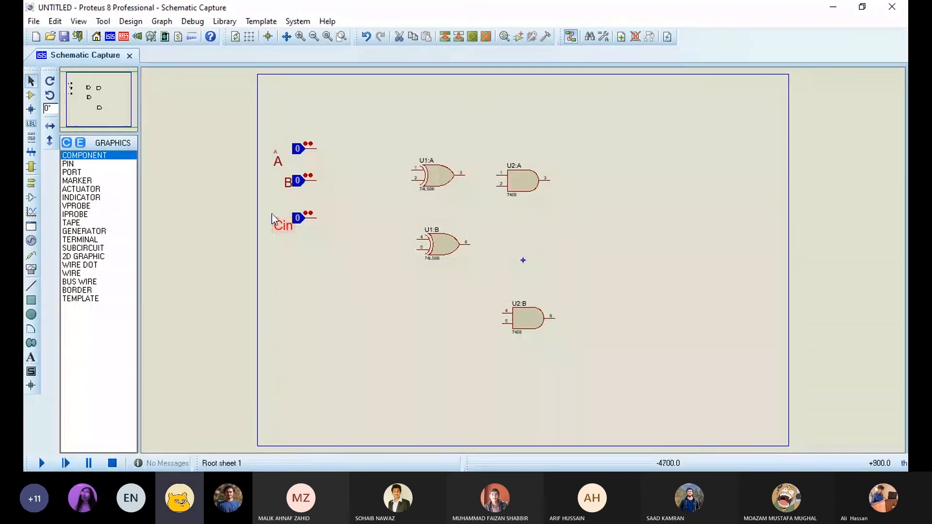
drag(277, 224, 272, 223)
click(288, 185)
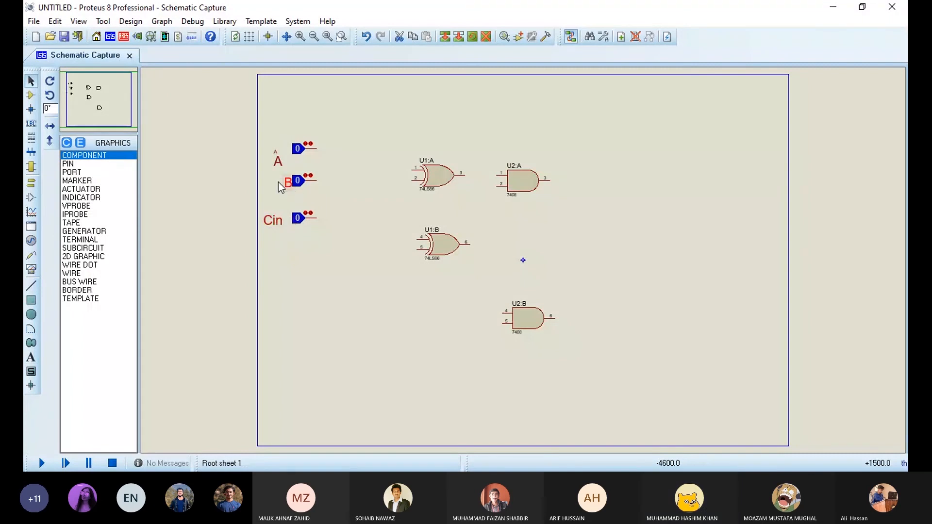
drag(287, 186, 272, 188)
click(277, 163)
click(276, 163)
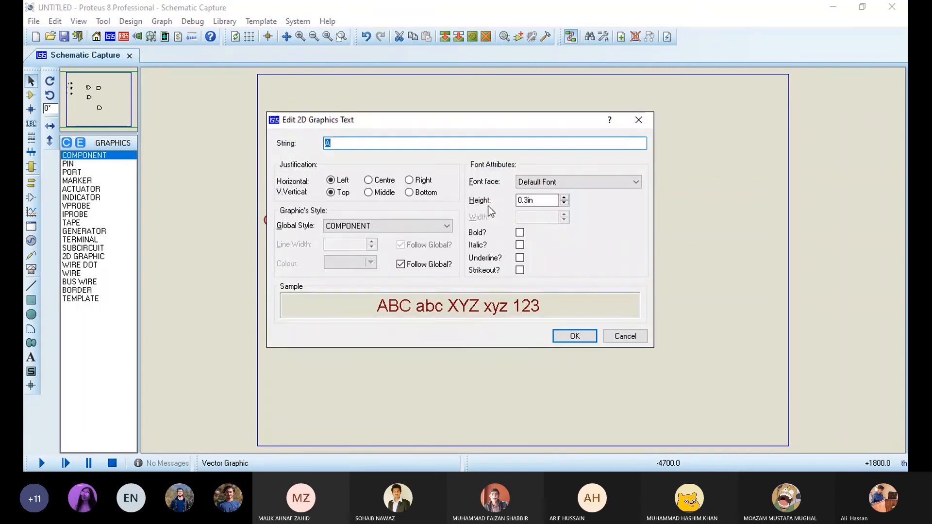
click(524, 203)
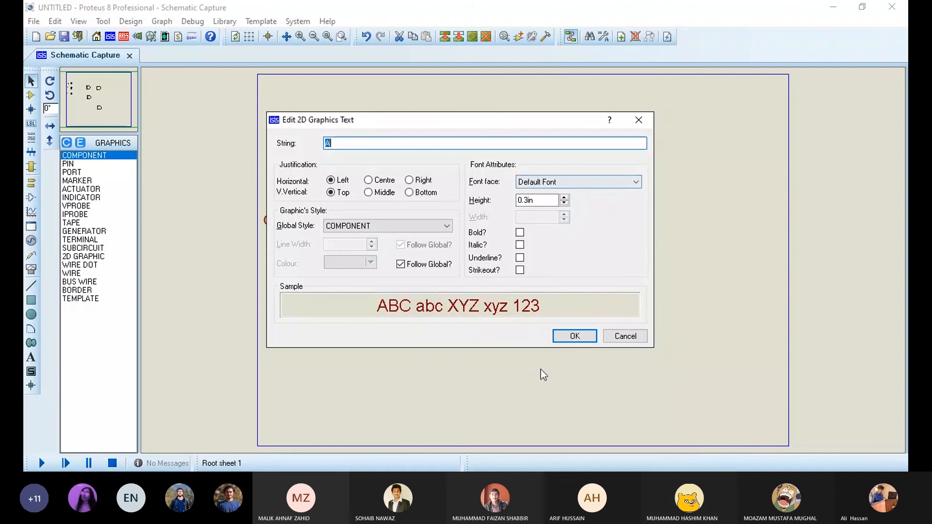
click(566, 341)
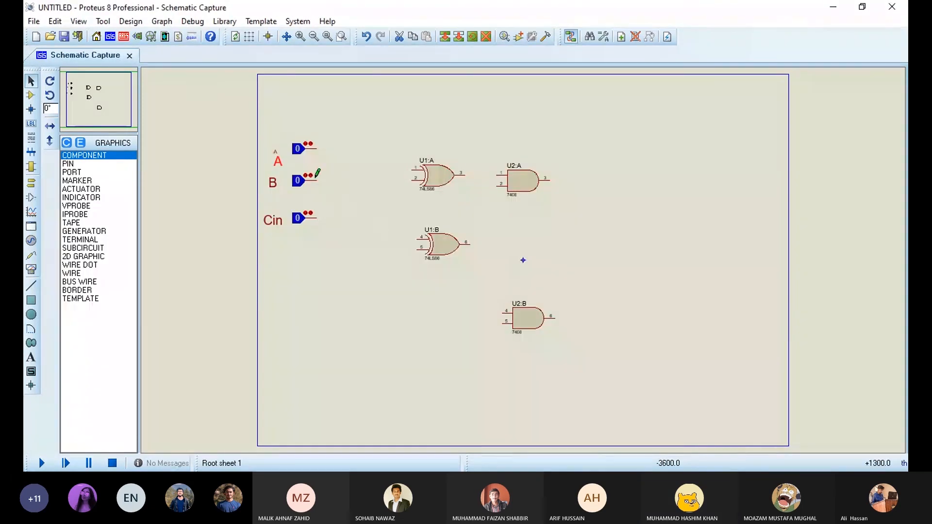
drag(278, 162, 275, 154)
- Change the large label A to X and the label B to Y
double_click(272, 150)
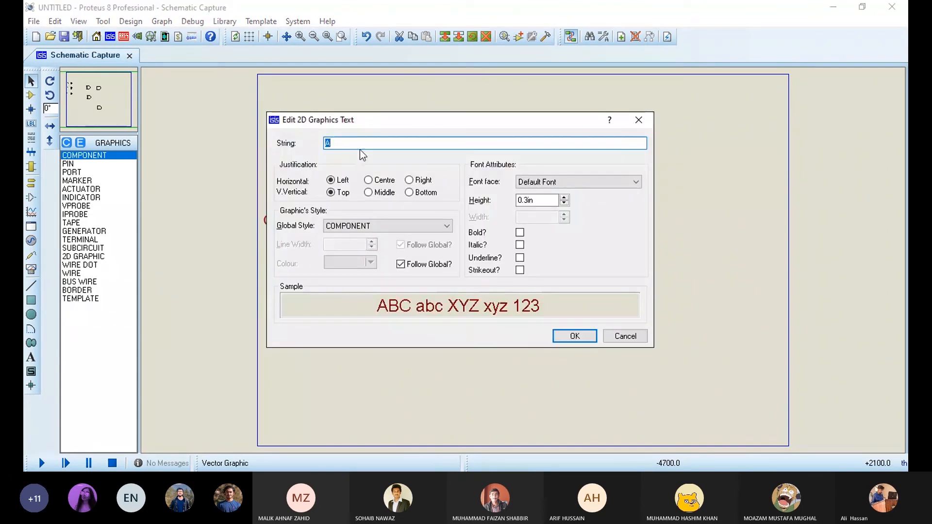
text(X)
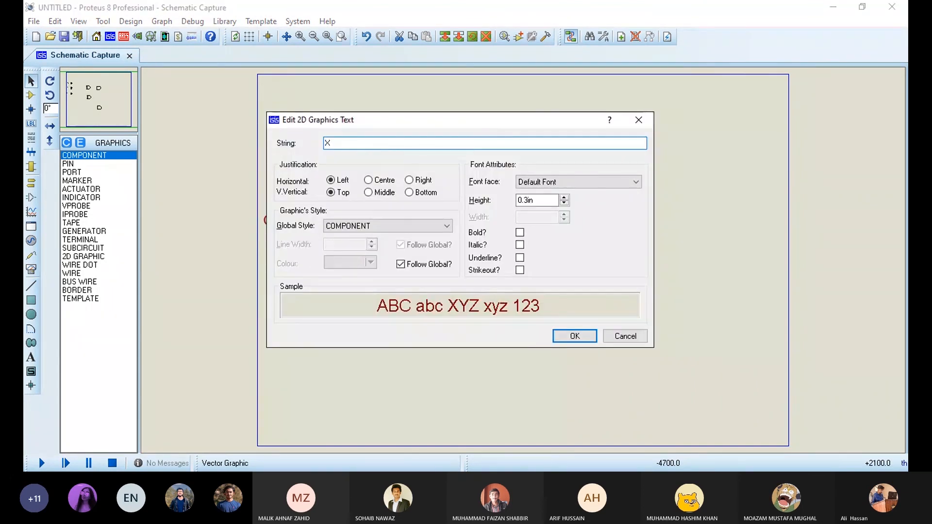
click(575, 336)
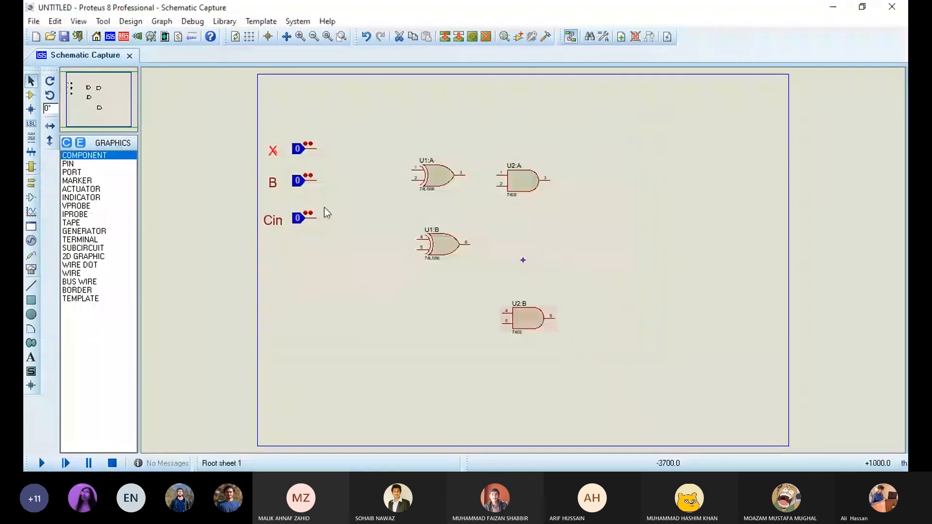
double_click(273, 187)
text(Y)
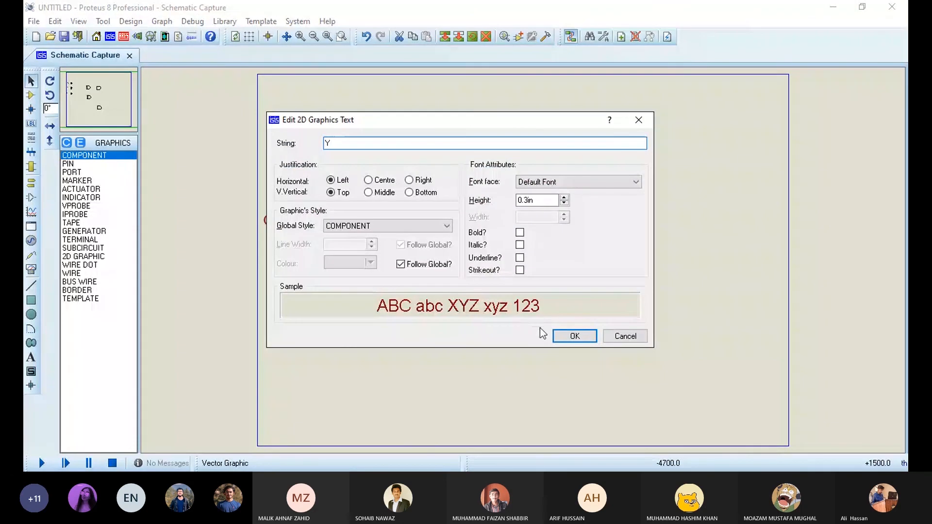
click(575, 335)
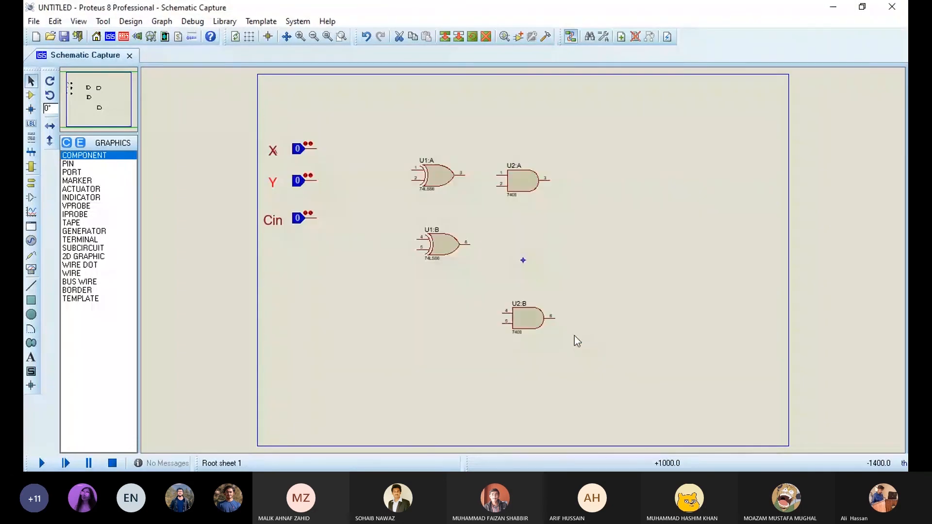
- Wire the X and Y logic states to input pins 1 and 2 of the XOR gate U1:A
click(318, 149)
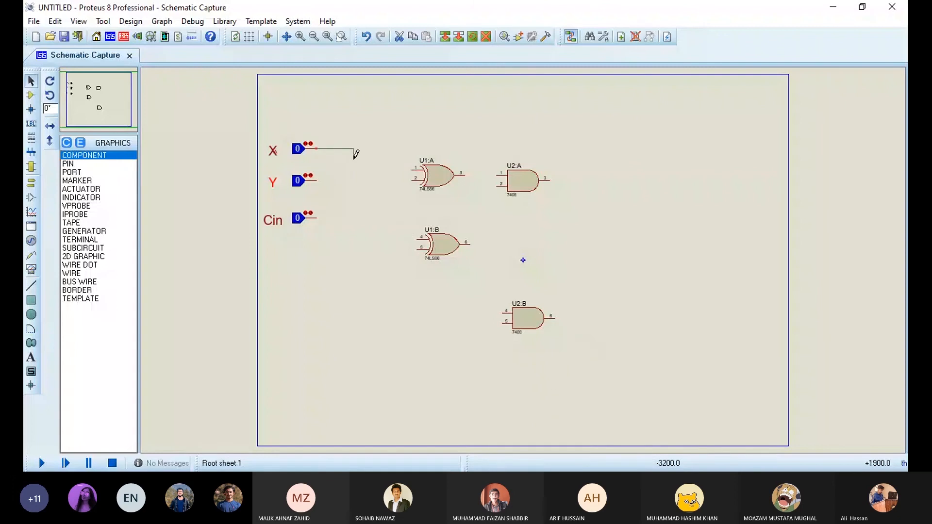
click(412, 170)
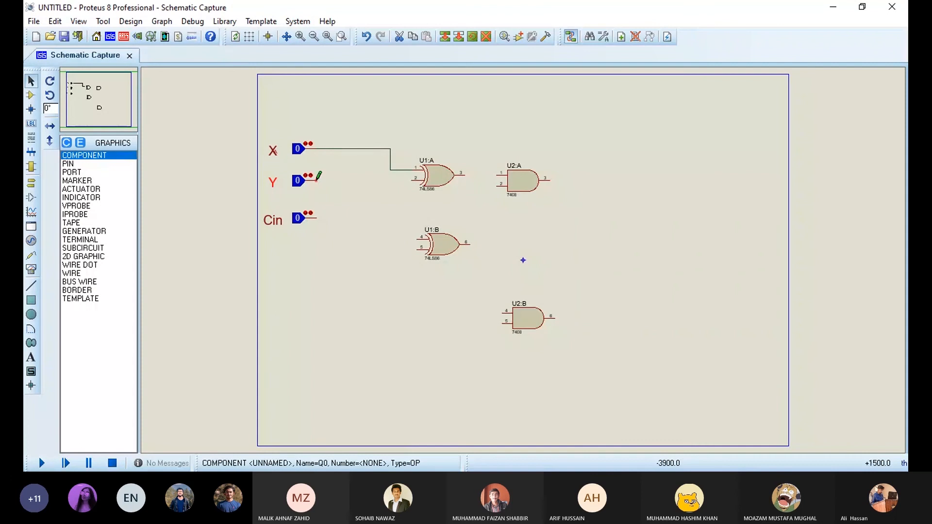
click(316, 180)
click(413, 178)
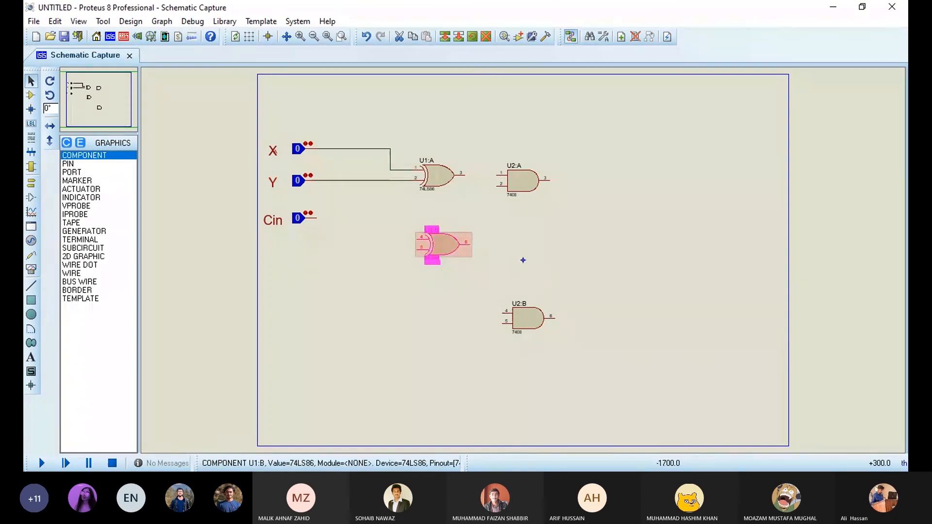
- Move the XOR gate U1:B to the right, and wire U1:A's output to its pin 4 and Cin to its pin 5
drag(441, 253, 501, 252)
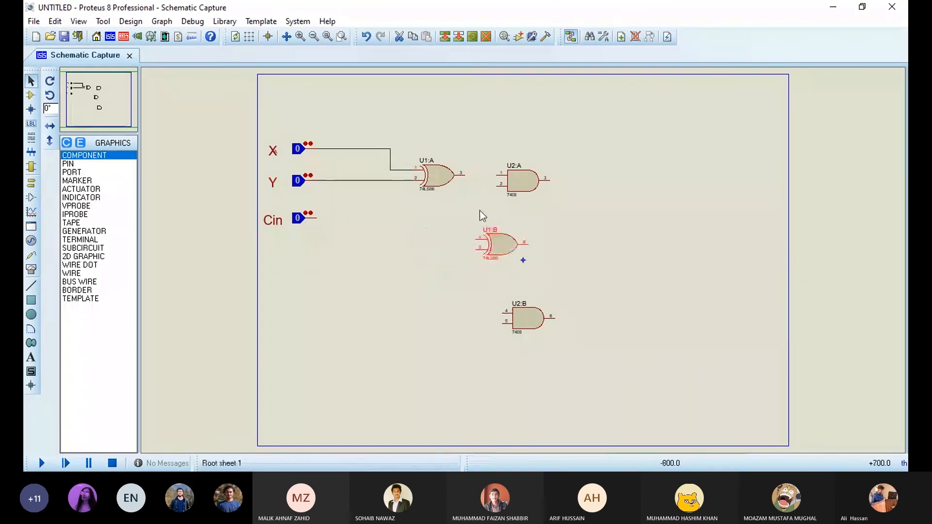
click(466, 174)
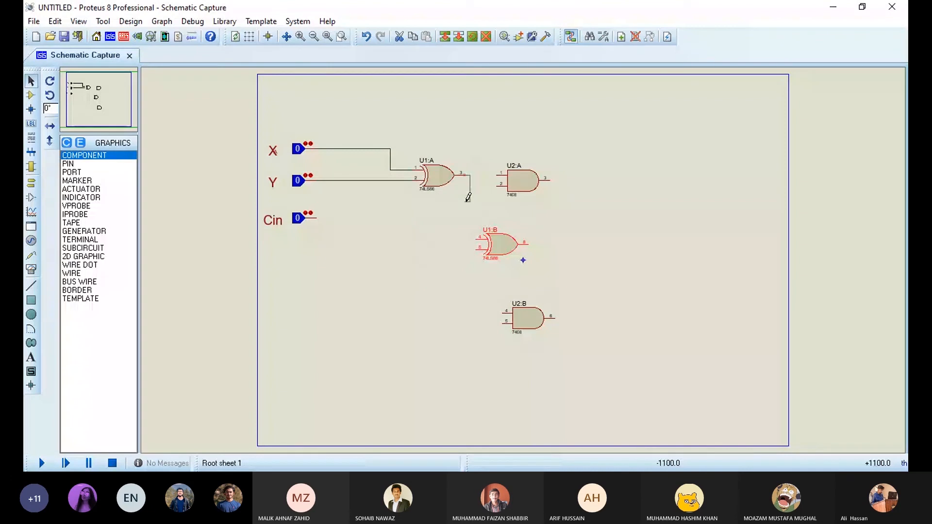
click(476, 238)
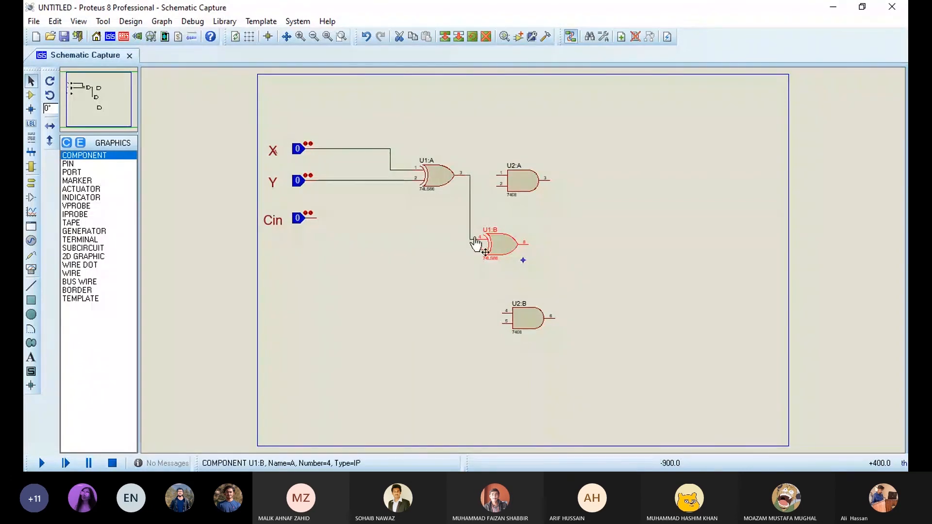
click(319, 218)
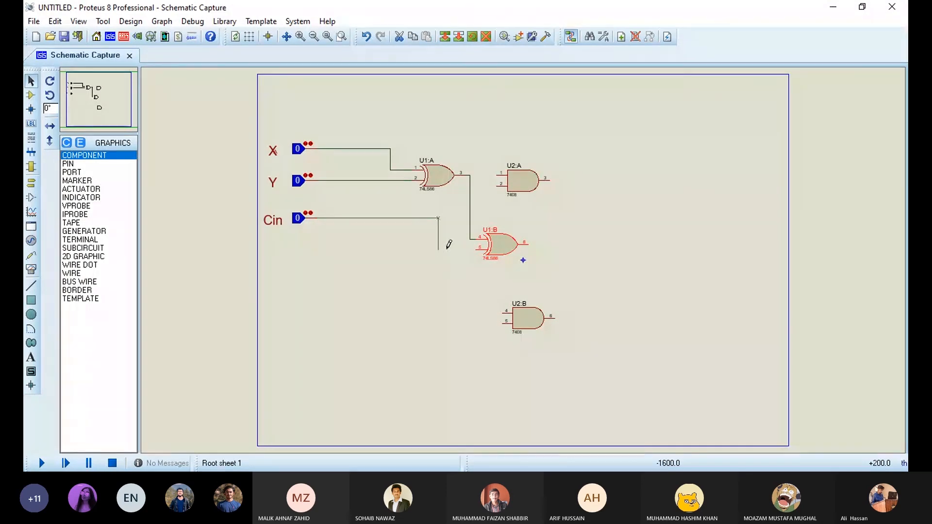
click(476, 249)
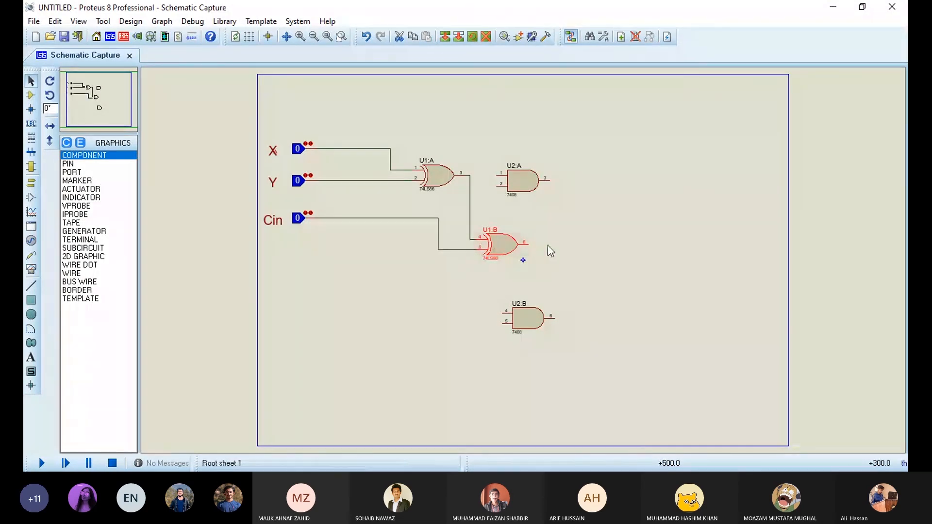
- Move the AND gate U2:A up and to the right, away from the XOR gates
click(523, 187)
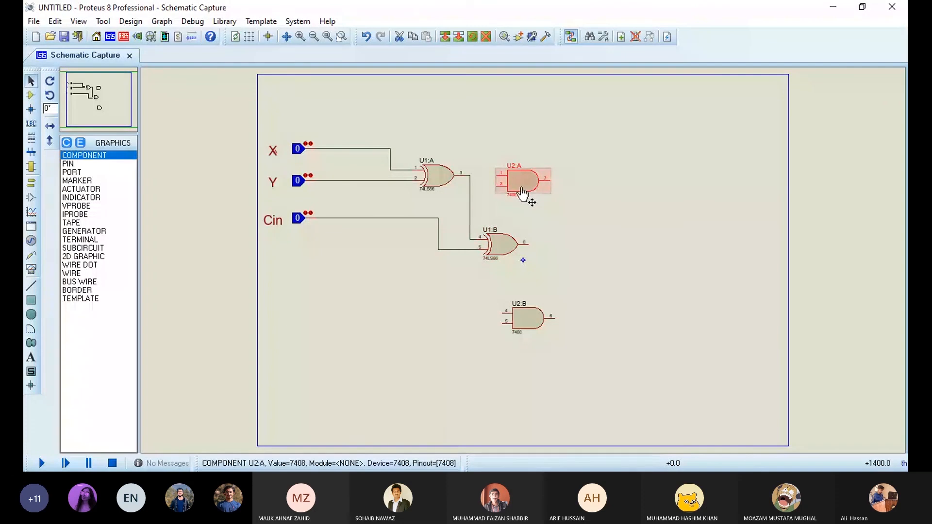
drag(519, 191, 564, 146)
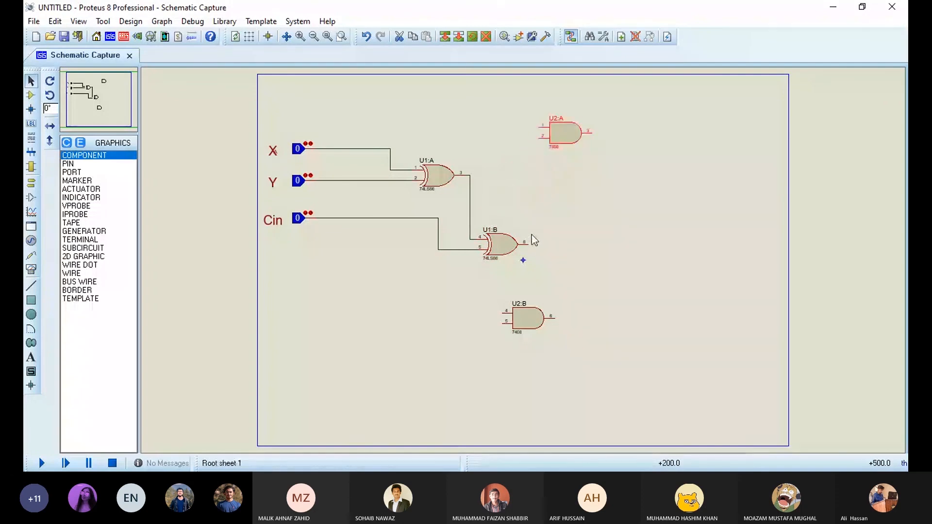
- Pick the LED-BIGY device from the parts library using the keyword led, and place it to the right of XOR gate U1:B
click(225, 21)
click(238, 34)
click(238, 34)
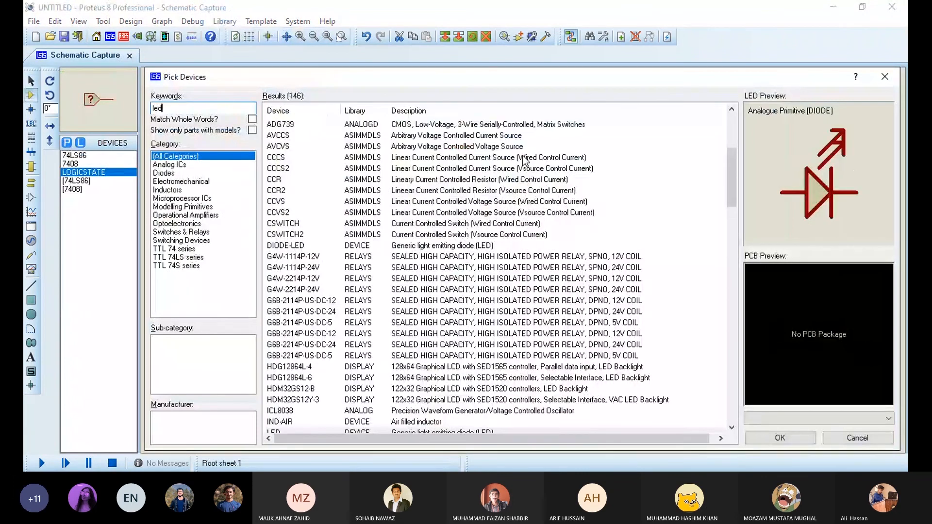
scroll(524, 161, down, 4)
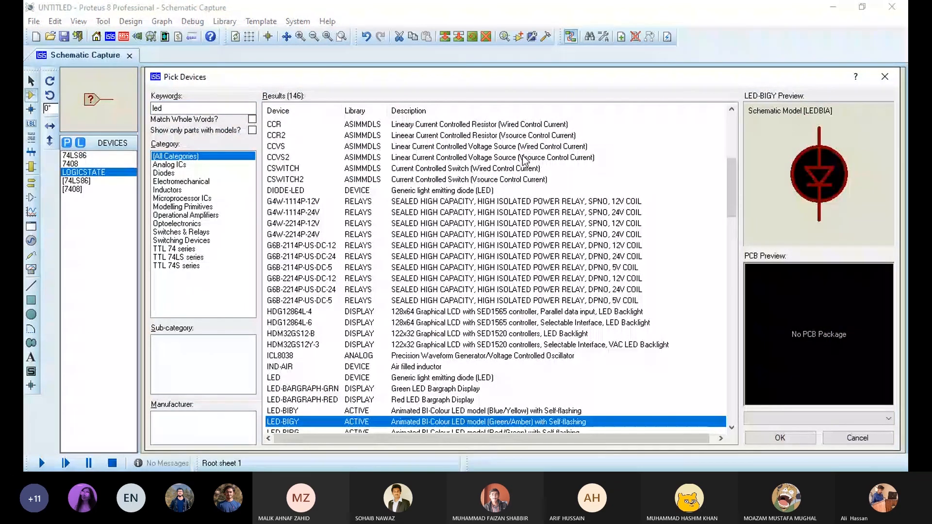
key(Up)
key(Down)
key(Down)
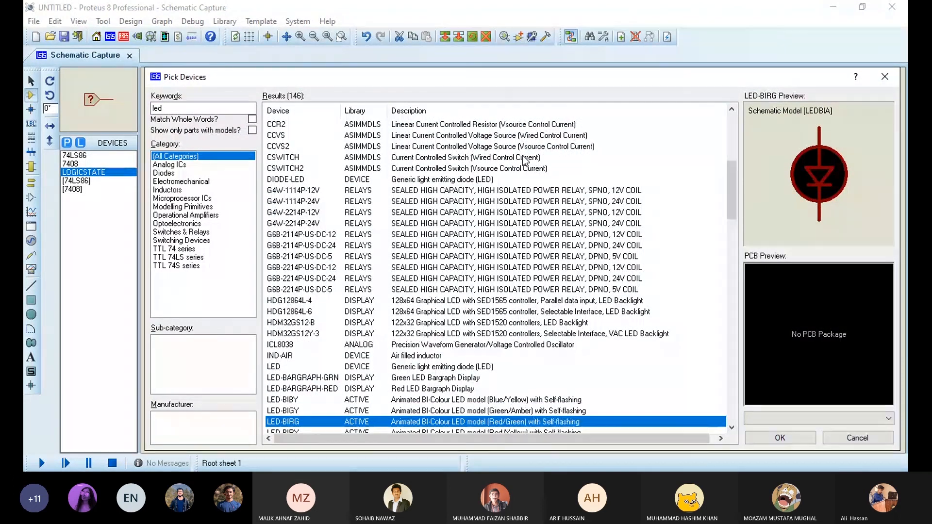
key(Up)
key(Up)
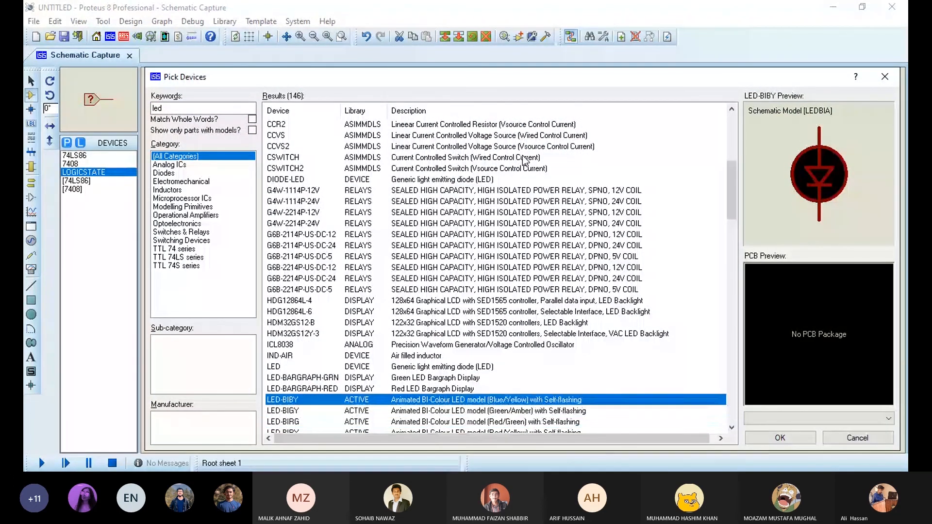
key(Down)
scroll(525, 161, down, 1)
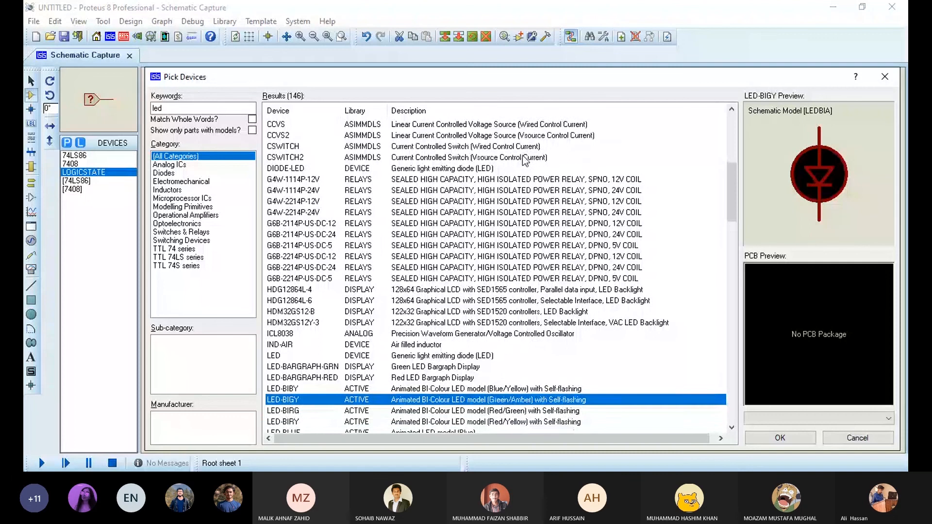
click(778, 437)
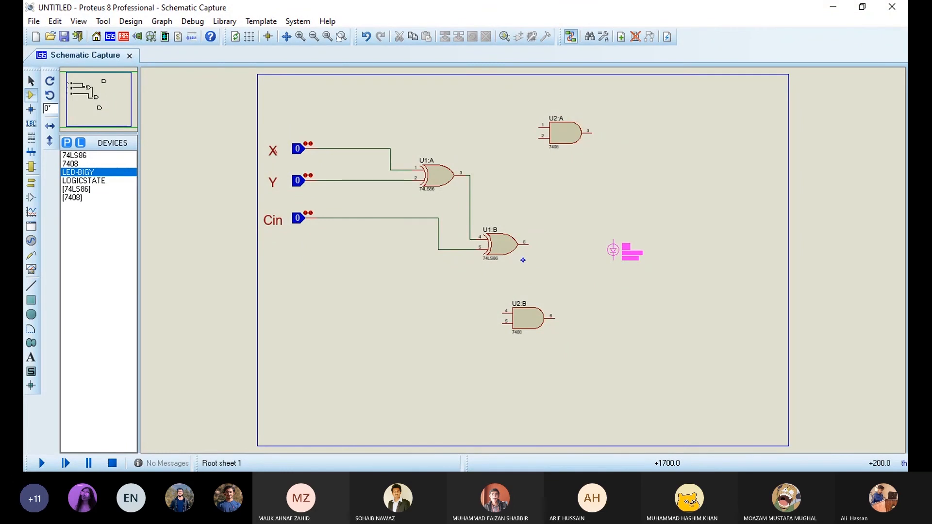
click(623, 217)
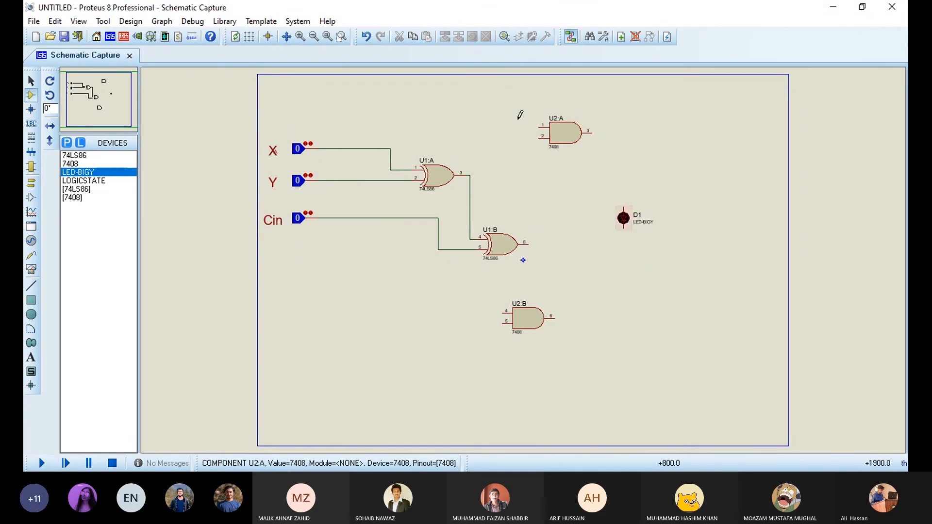
- Pick LED-BIGY from the parts library again and place a second LED below D1, to the right of AND gate U2:B
click(219, 21)
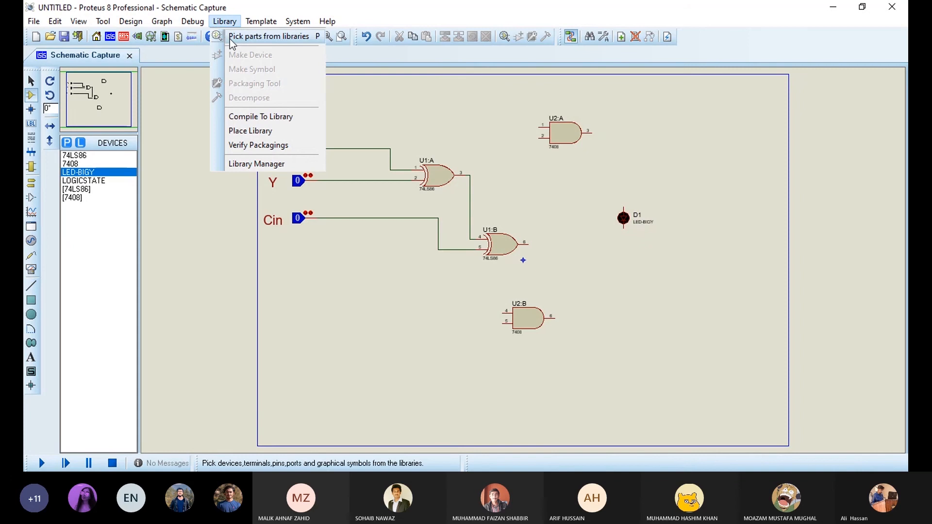
click(229, 38)
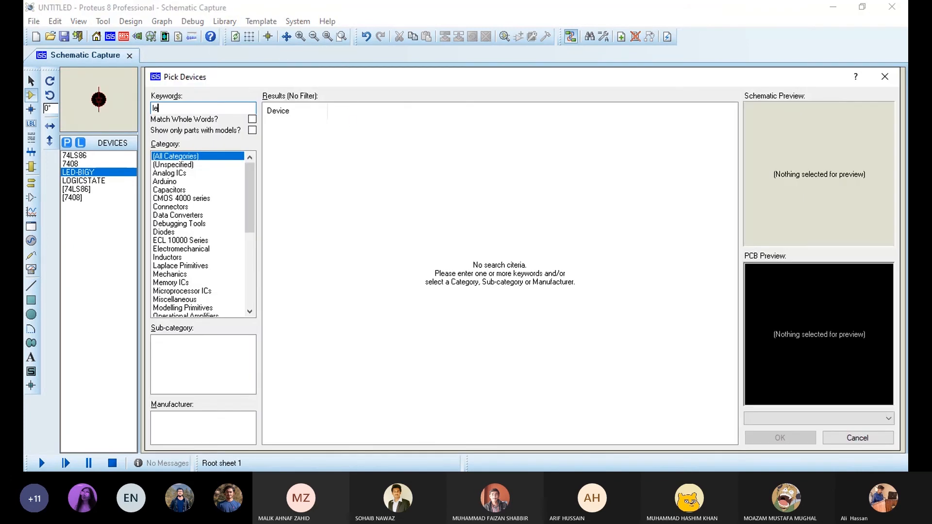
key(Down)
key(Down)
key(Down)
key(Down)
key(Down)
key(Down)
key(Down)
key(Down)
key(Down)
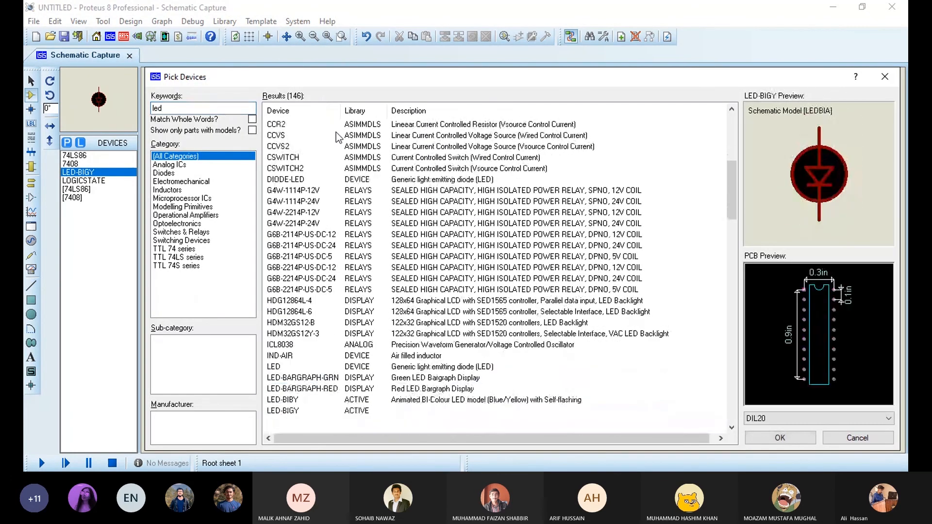
key(Up)
key(Up)
key(Up)
key(Up)
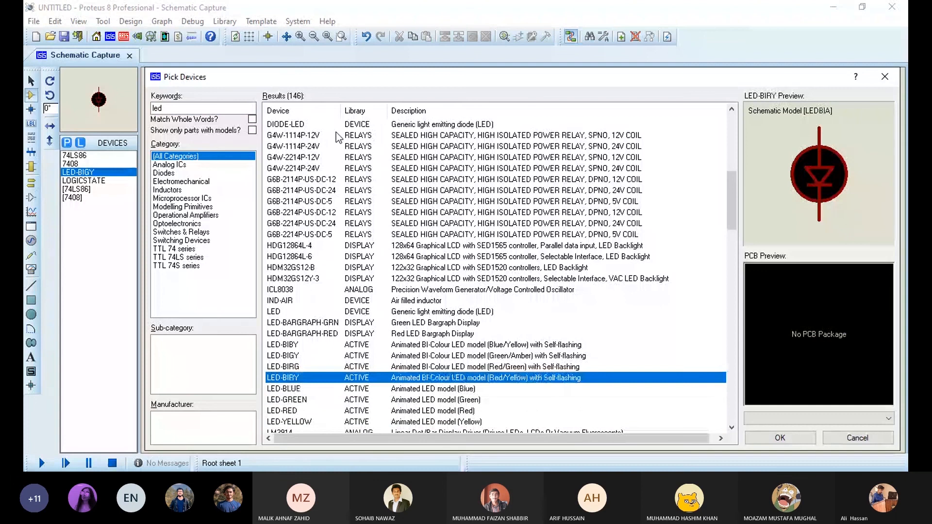
key(Up)
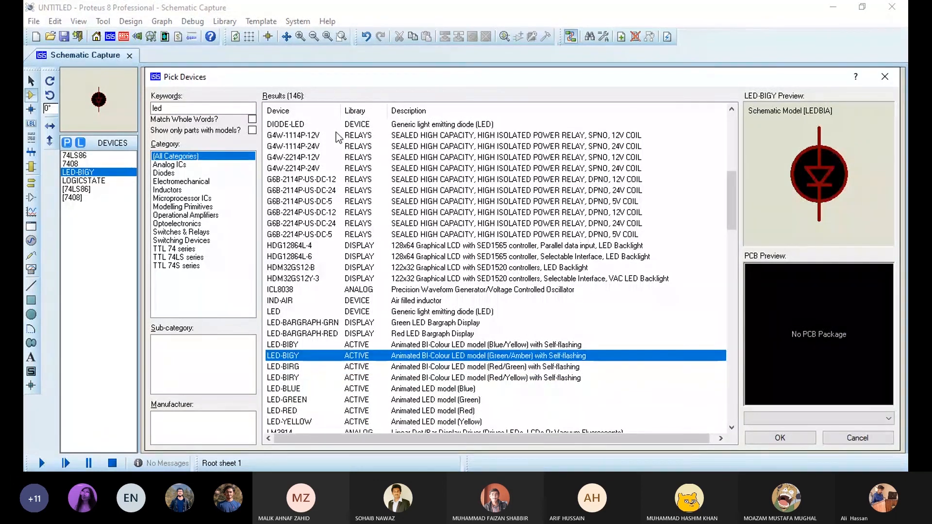
key(Return)
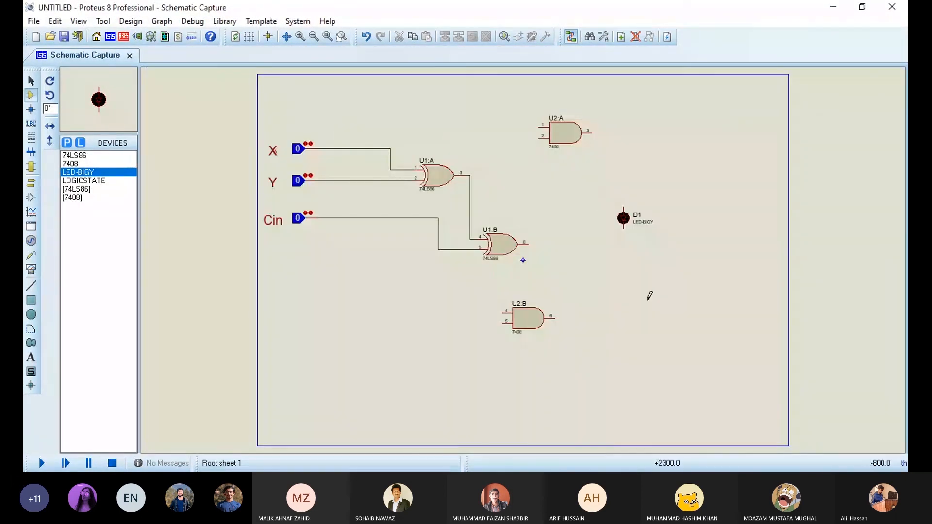
click(624, 308)
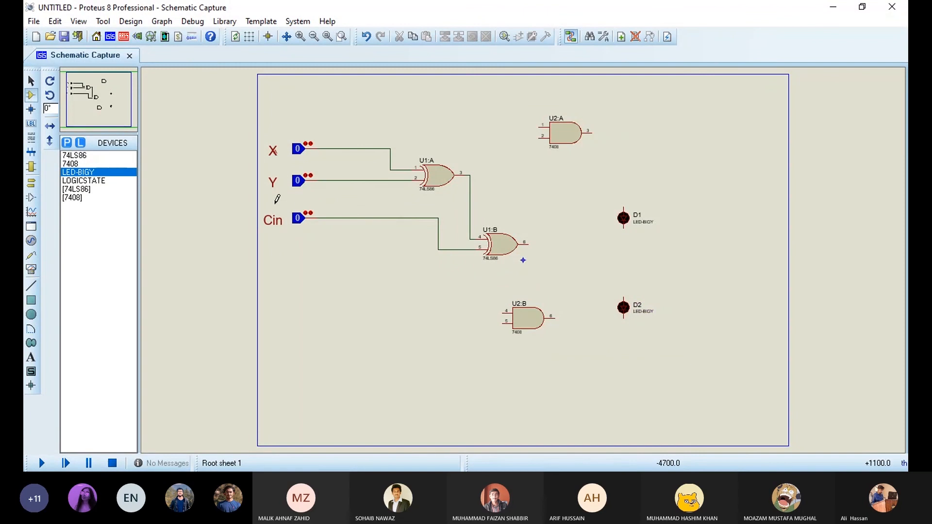
- Place a ground terminal just below LED D1, and save the project under the name full bit
click(30, 186)
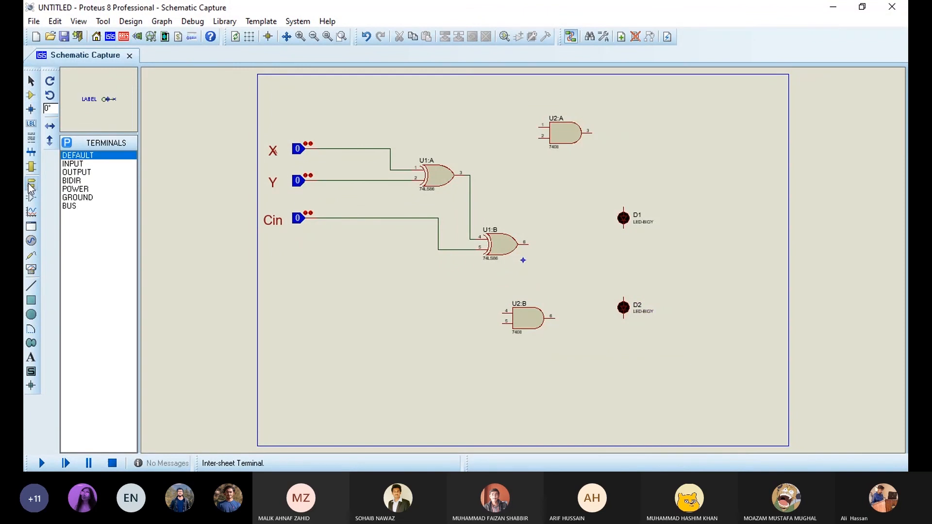
click(90, 198)
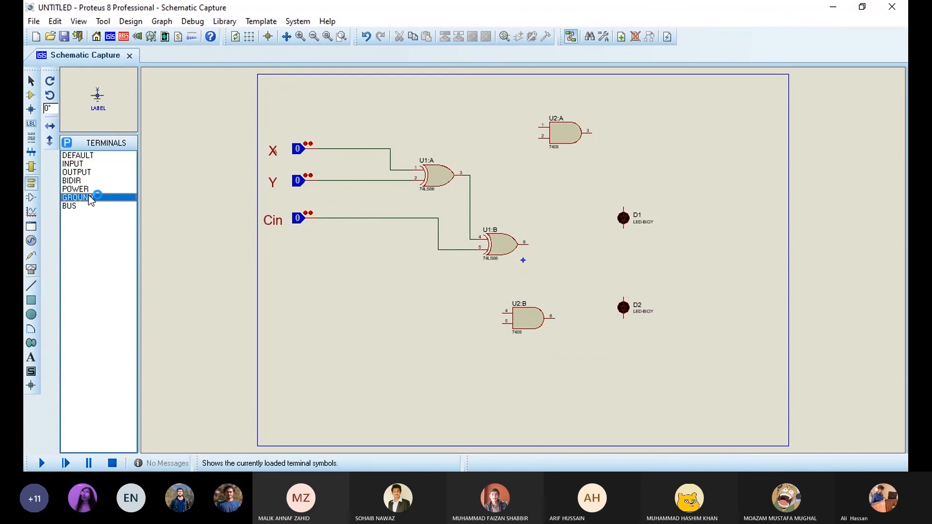
click(623, 244)
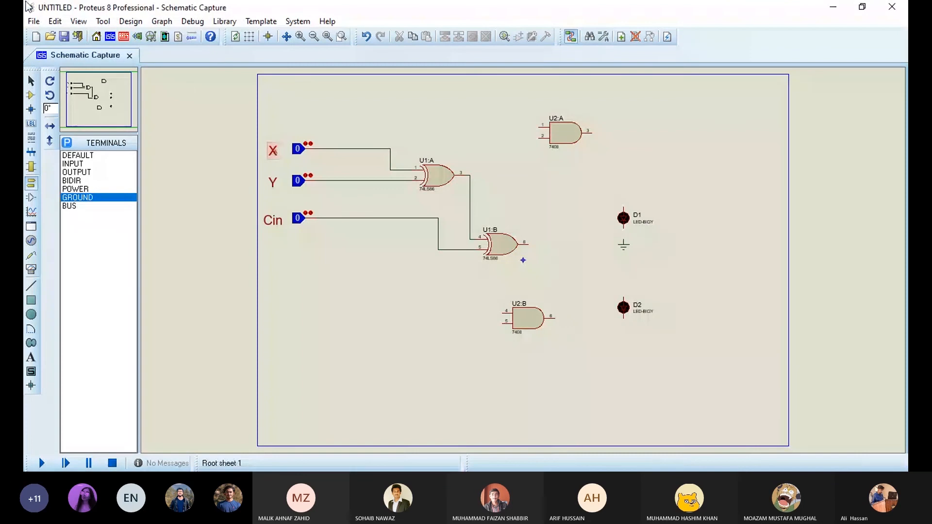
click(33, 22)
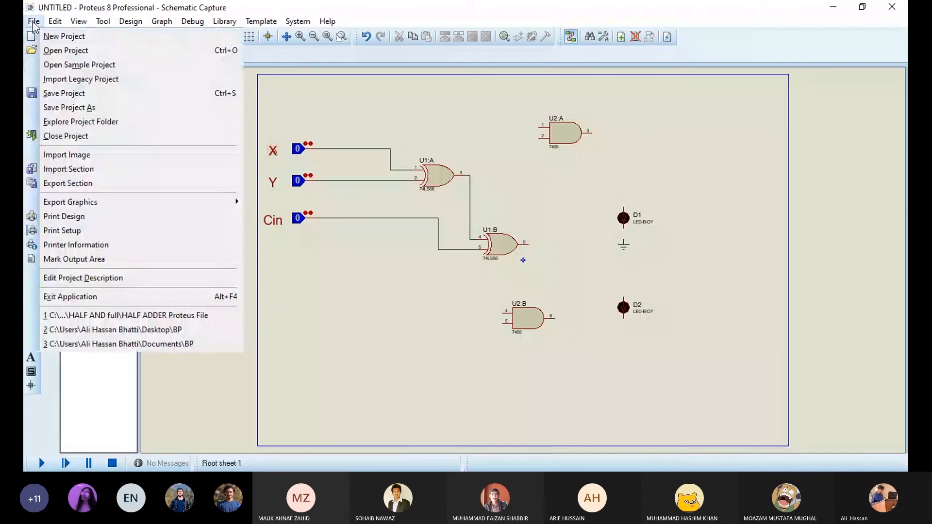
click(77, 93)
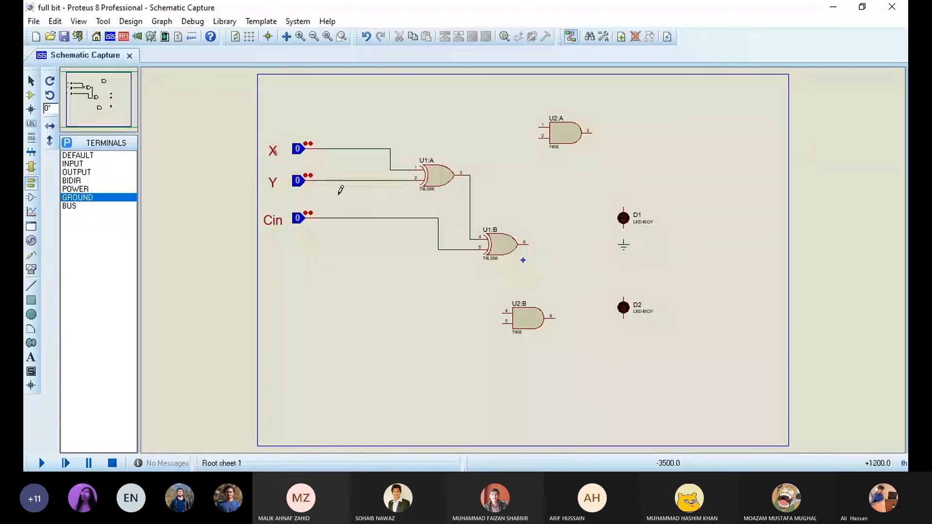
- Move the ground terminal to the right of LED D2, and wire D1's lower pin to it
click(623, 247)
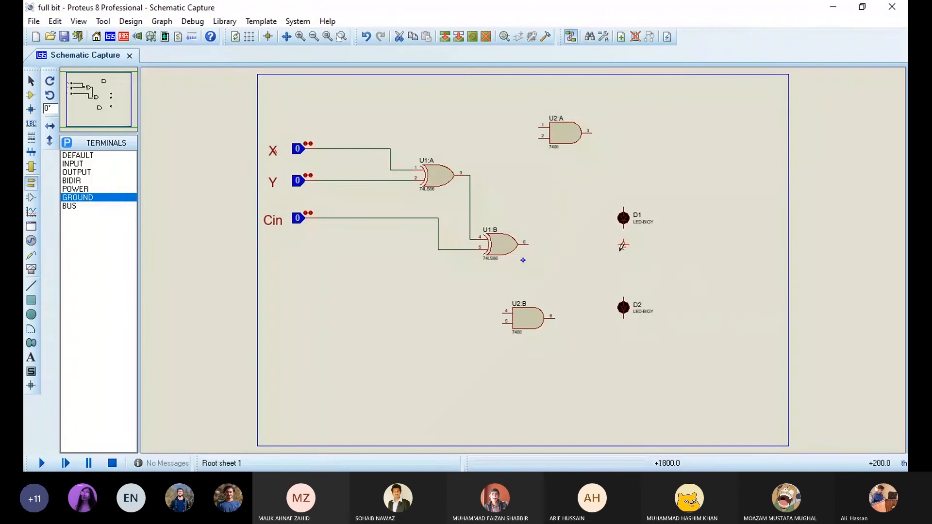
drag(624, 249, 724, 297)
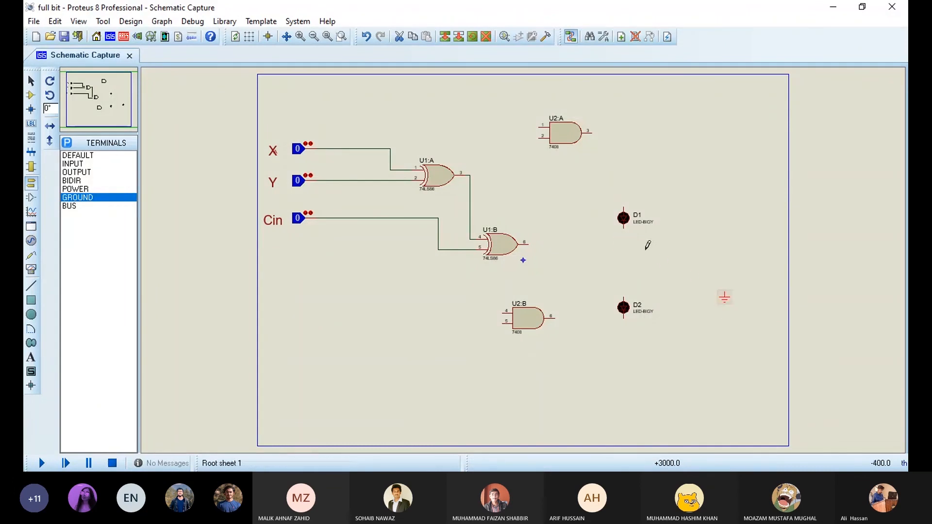
click(624, 226)
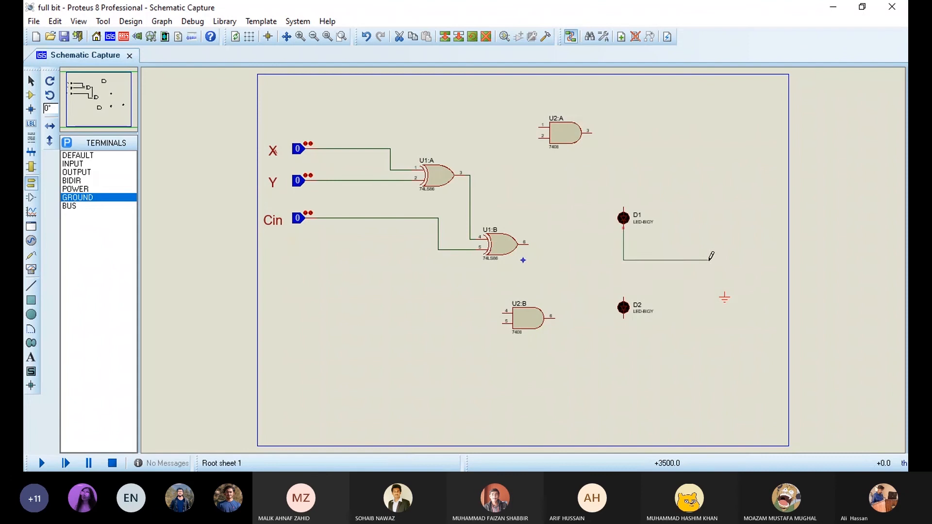
click(725, 291)
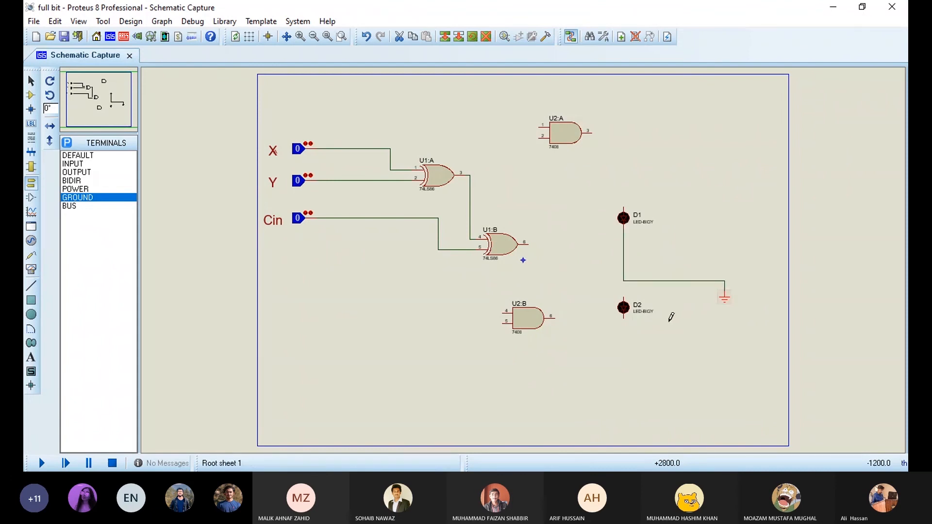
- Wire D2's lower pin to the ground connection, and XOR gate U1:B's output to D1's upper pin
click(622, 320)
click(724, 281)
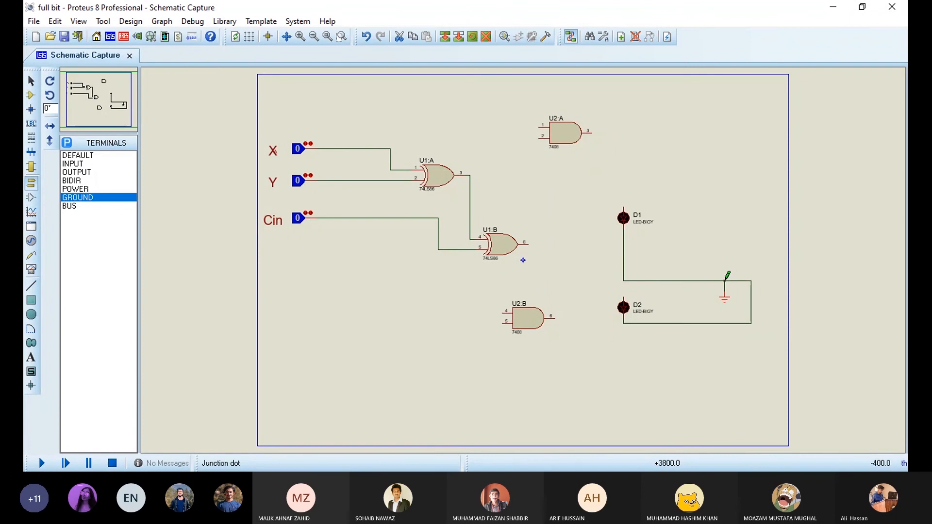
click(527, 242)
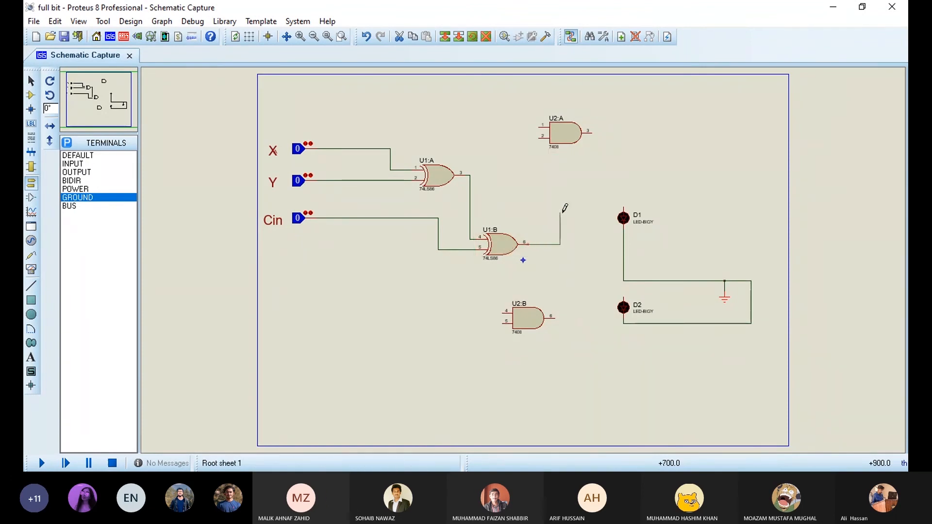
click(623, 203)
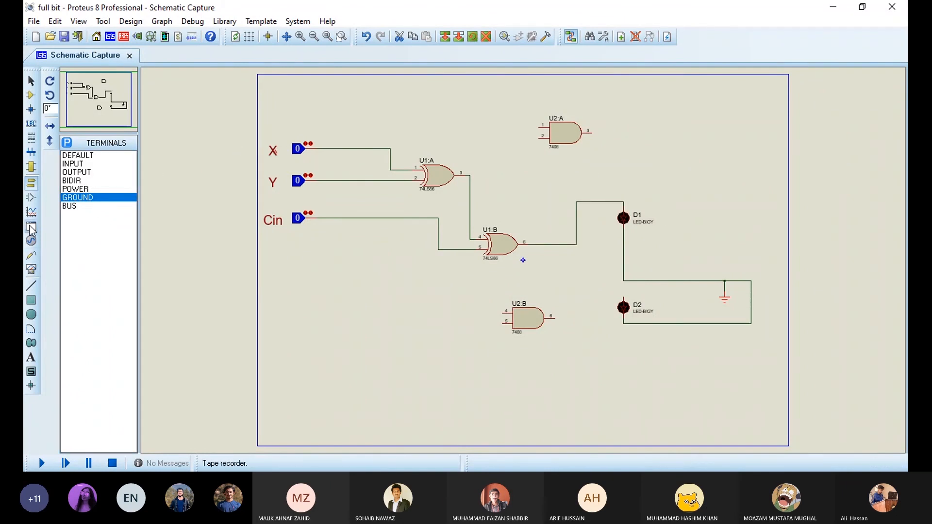
- Add the text label SUM to the right of LED D1
click(31, 358)
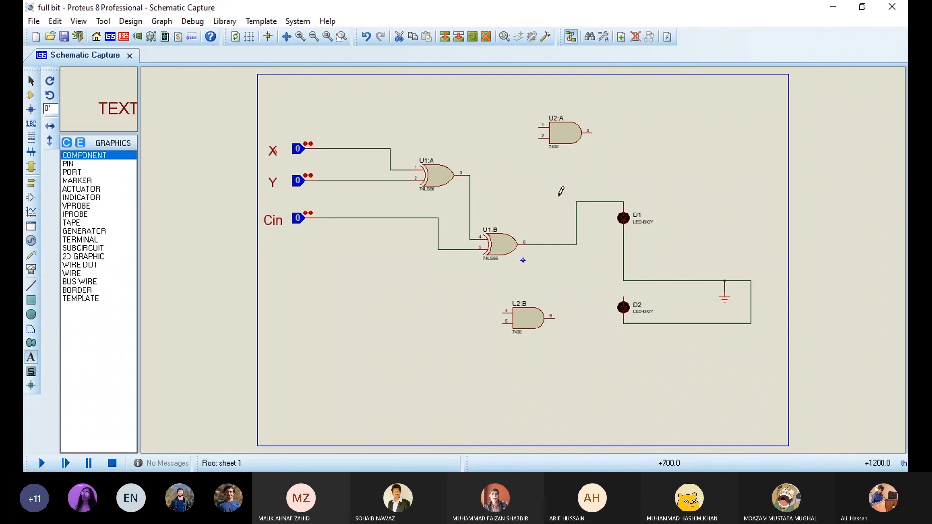
click(684, 215)
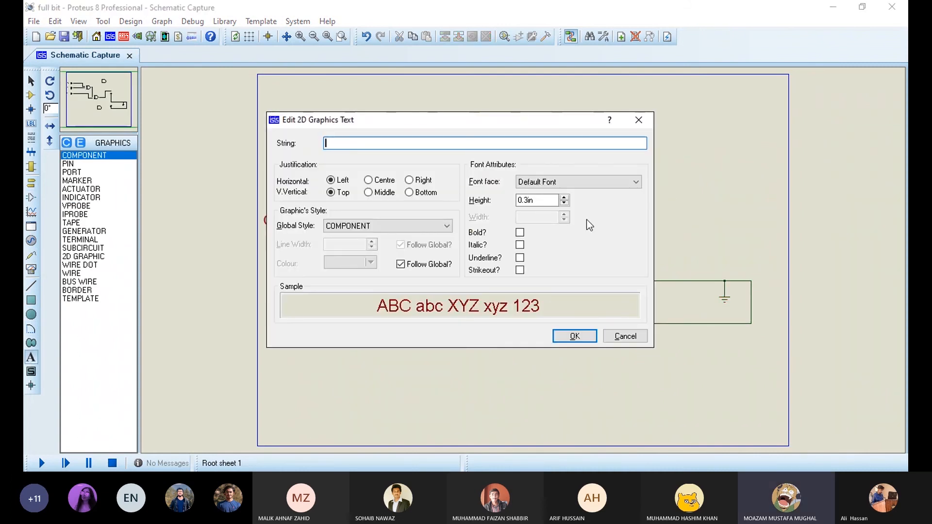
text(SUM)
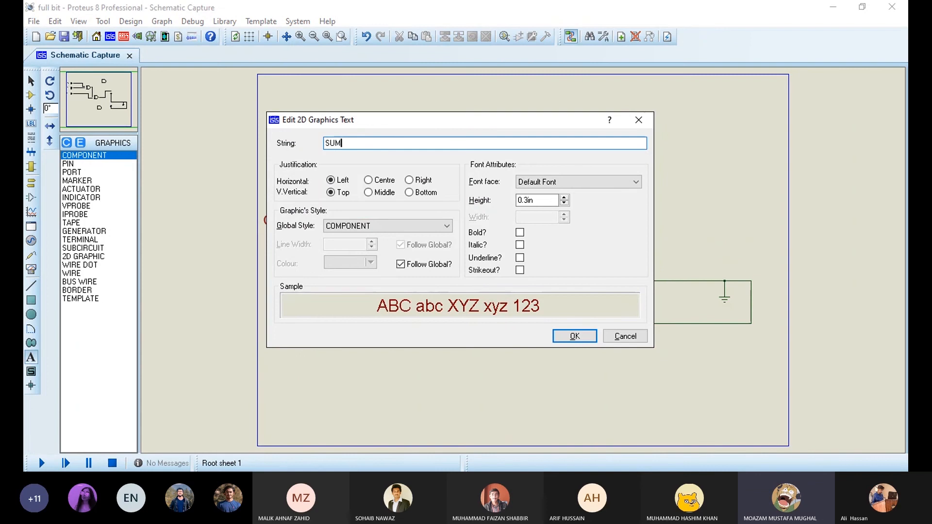
click(574, 337)
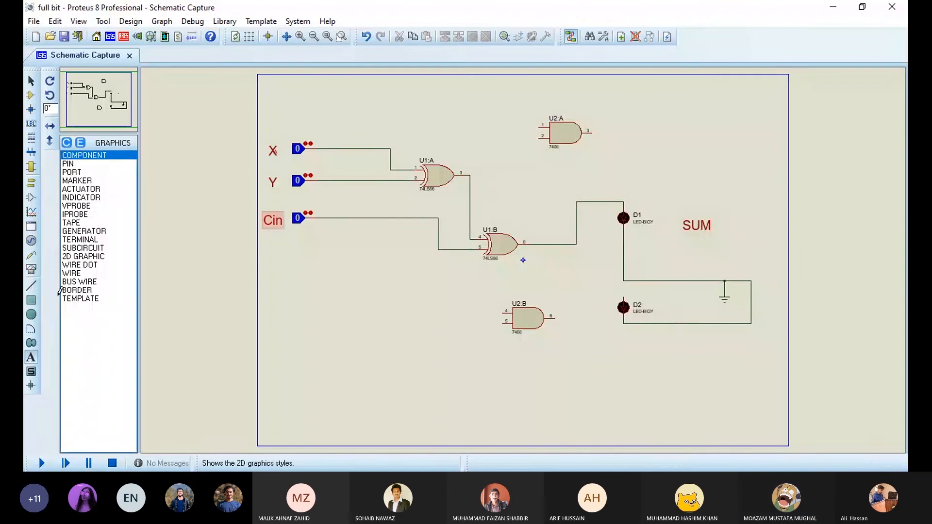
- Add the text label Carry below LED D2, and move it to the right so it sits beneath the SUM label
click(630, 354)
text(Carry)
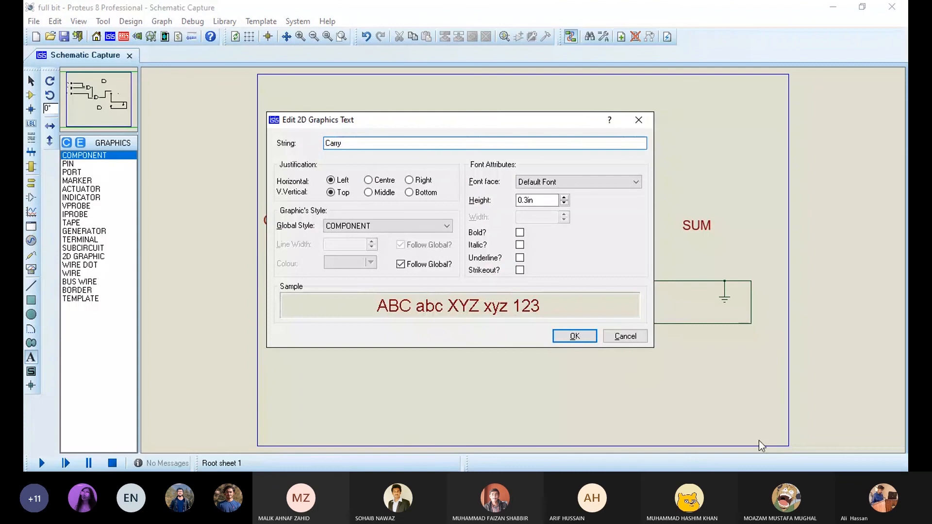
click(572, 336)
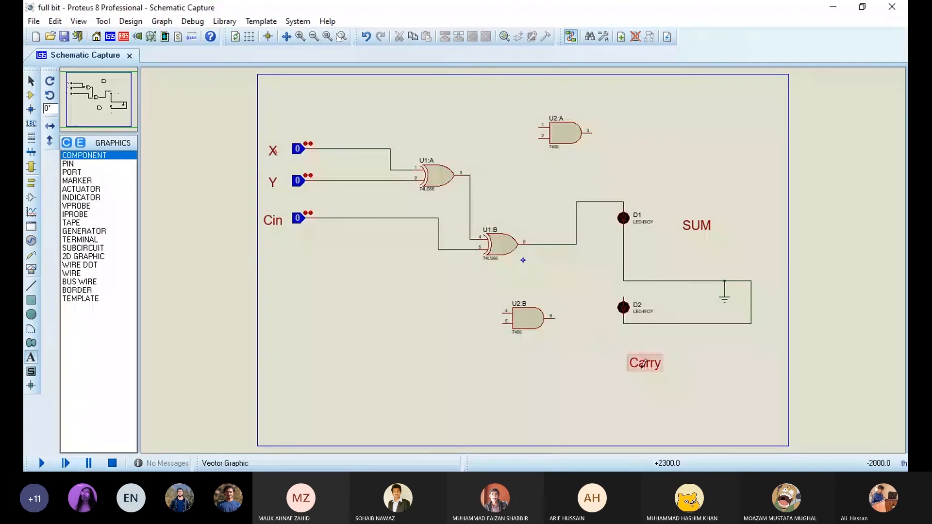
click(31, 81)
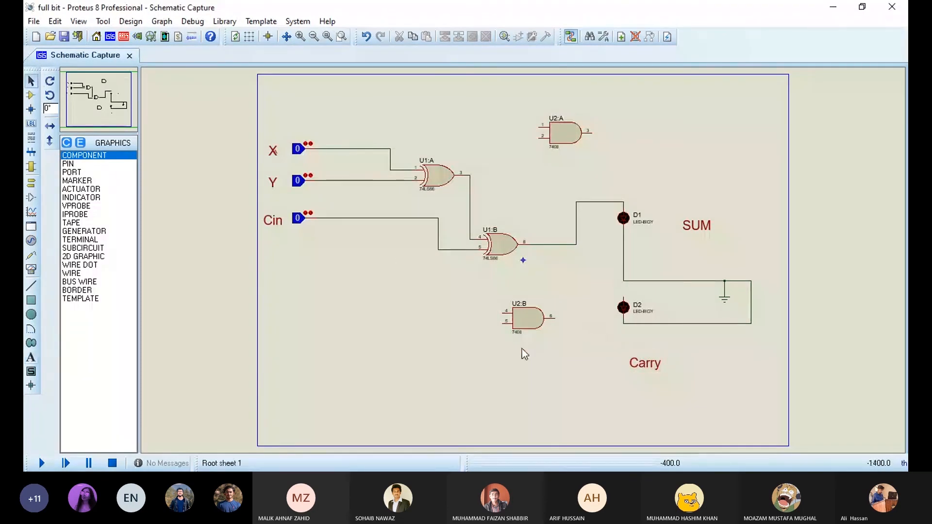
click(640, 361)
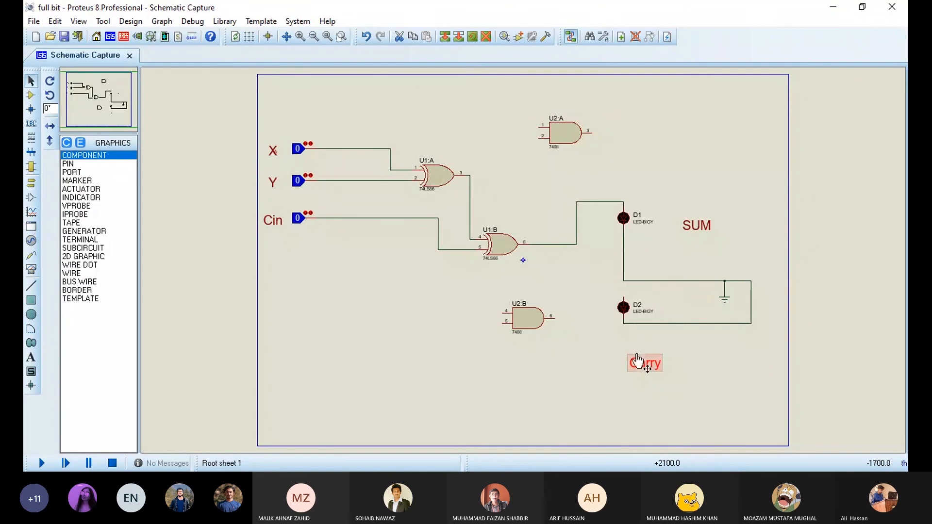
drag(639, 360, 692, 352)
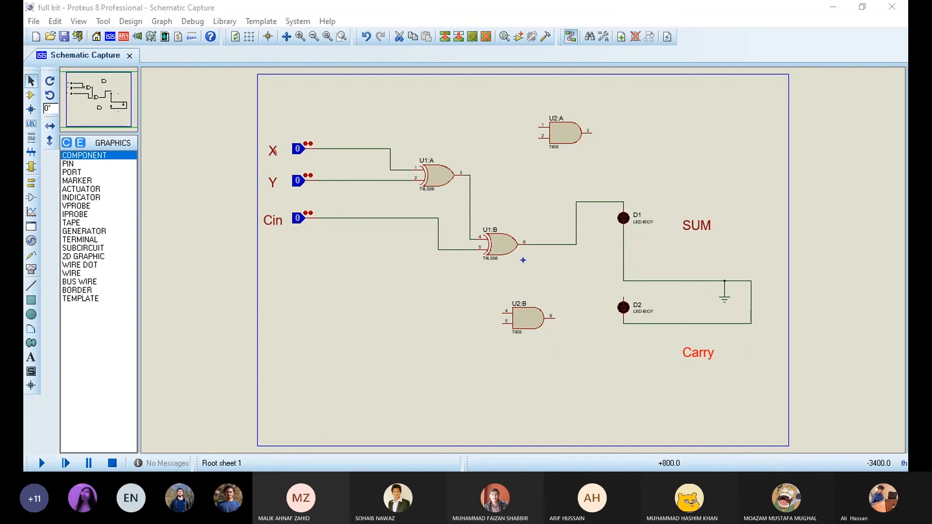
- Move AND gate U2:A from the top of the sheet to the space below XOR gate U1:B
click(565, 136)
drag(565, 136, 450, 294)
click(394, 283)
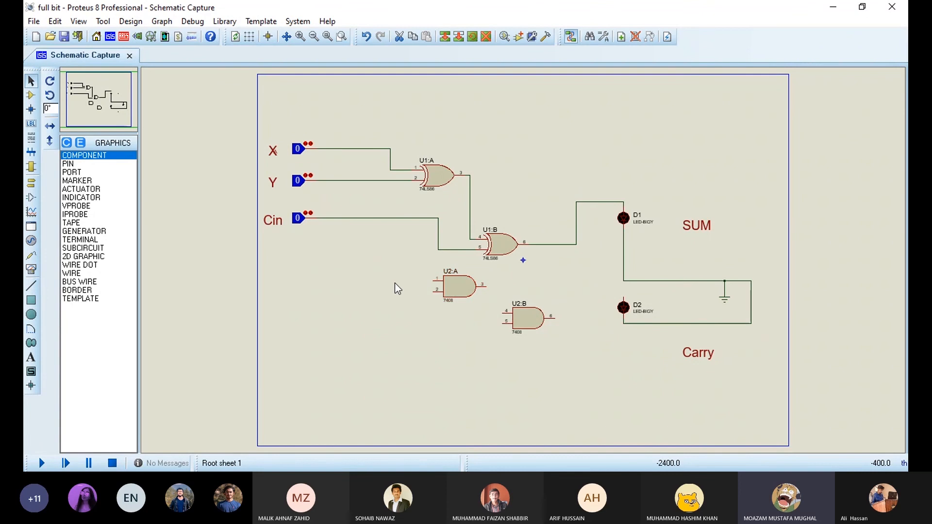
- Wire AND gate U2:A's upper input to the X line and its lower input to the Y line
click(433, 279)
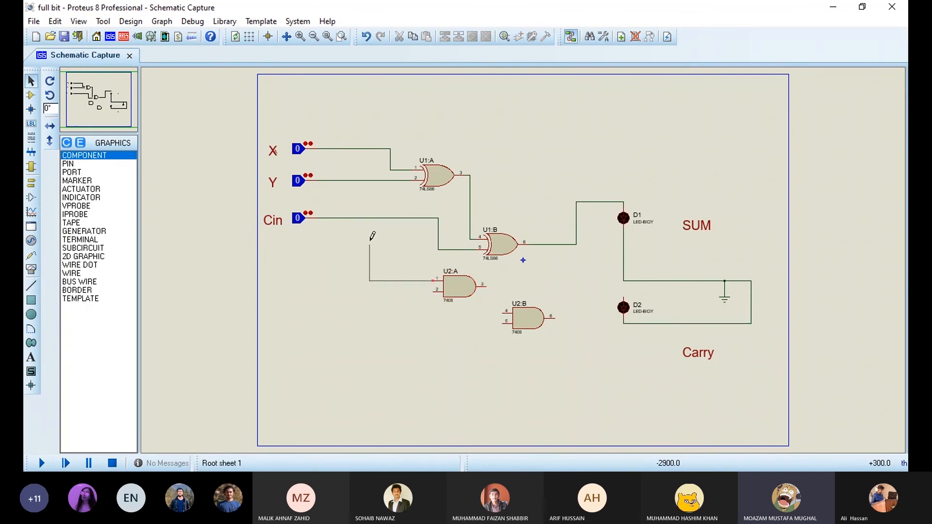
click(369, 148)
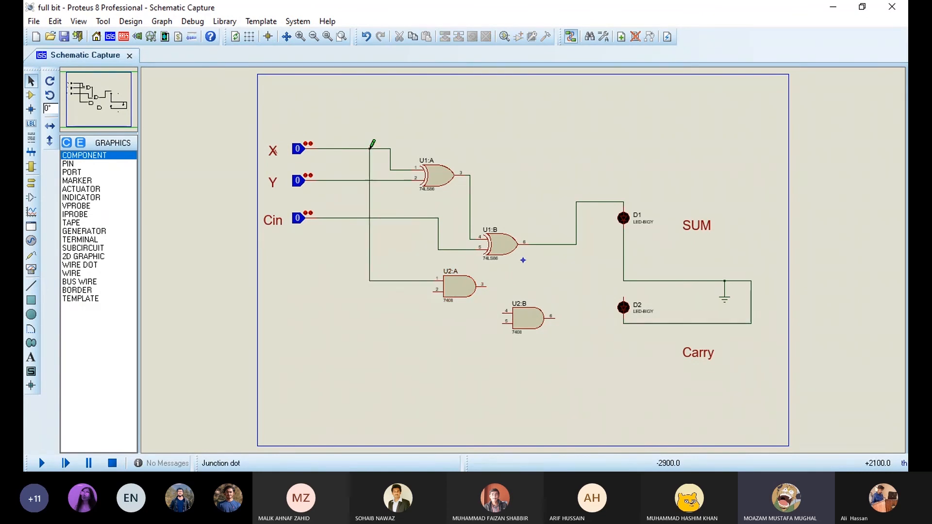
click(433, 291)
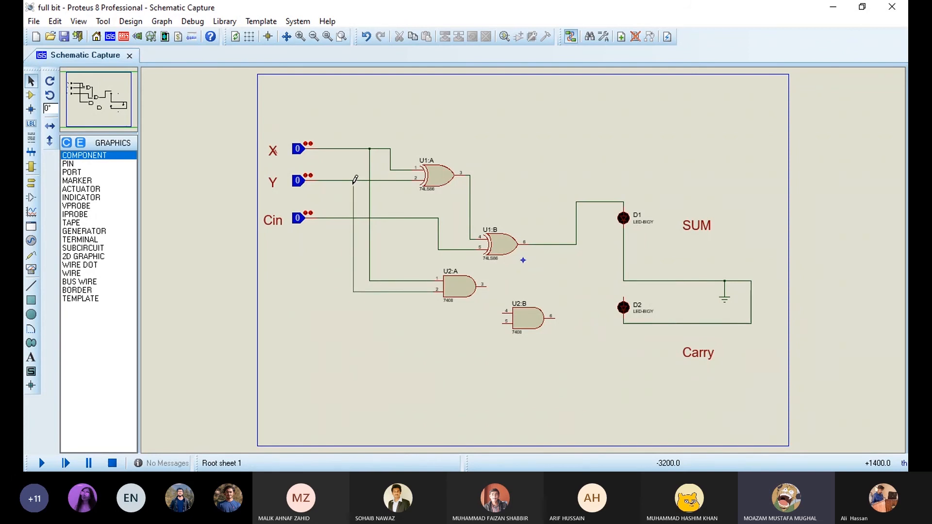
click(353, 179)
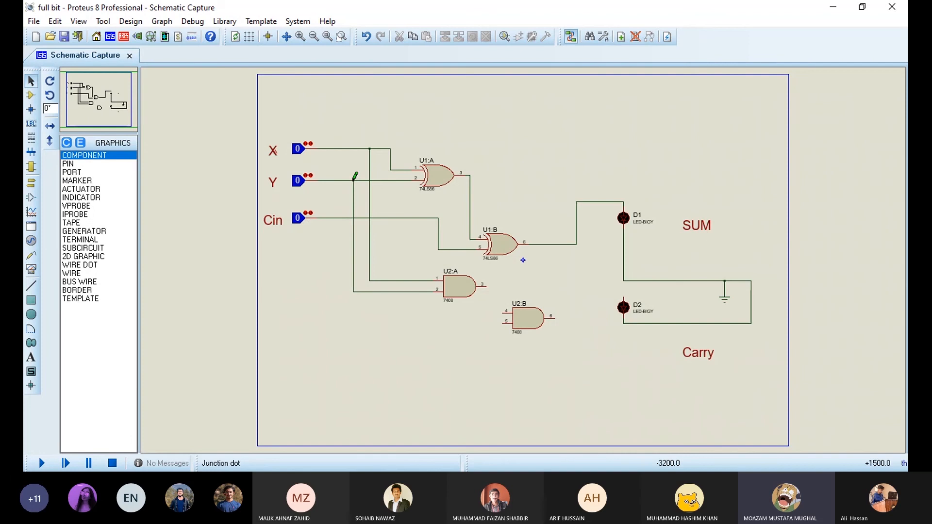
- Move AND gate U2:B so it sits directly beneath U2:A
click(526, 321)
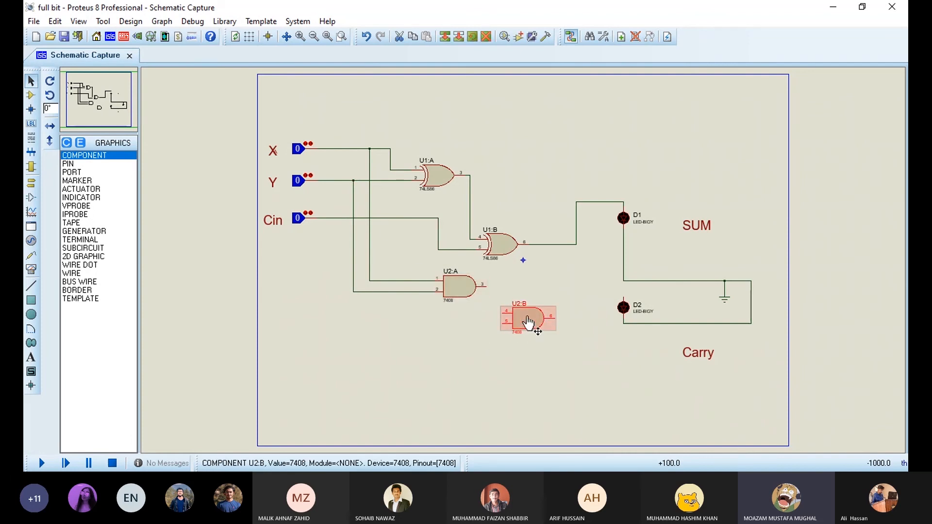
drag(531, 322, 459, 343)
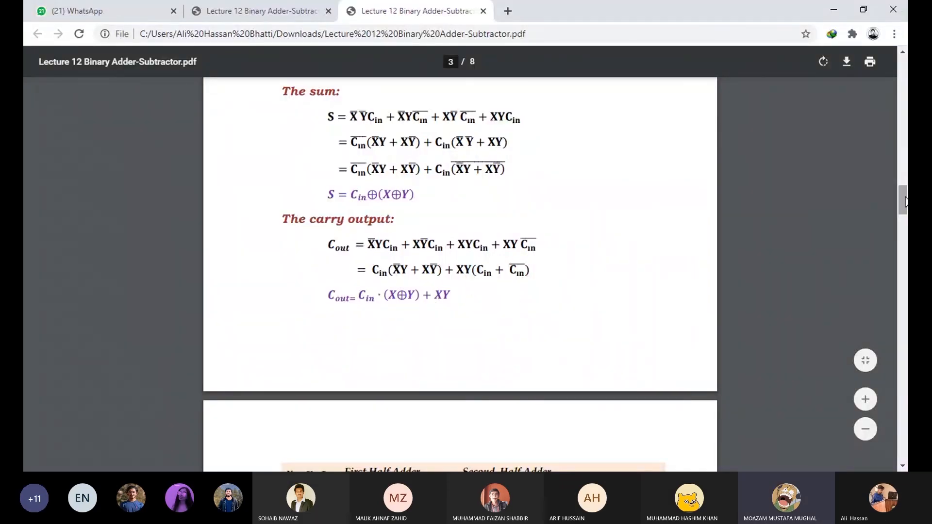
- Switch to the browser and review the full adder carry output equations in the Lecture 12 Binary Adder-Subtractor PDF
drag(904, 201, 904, 158)
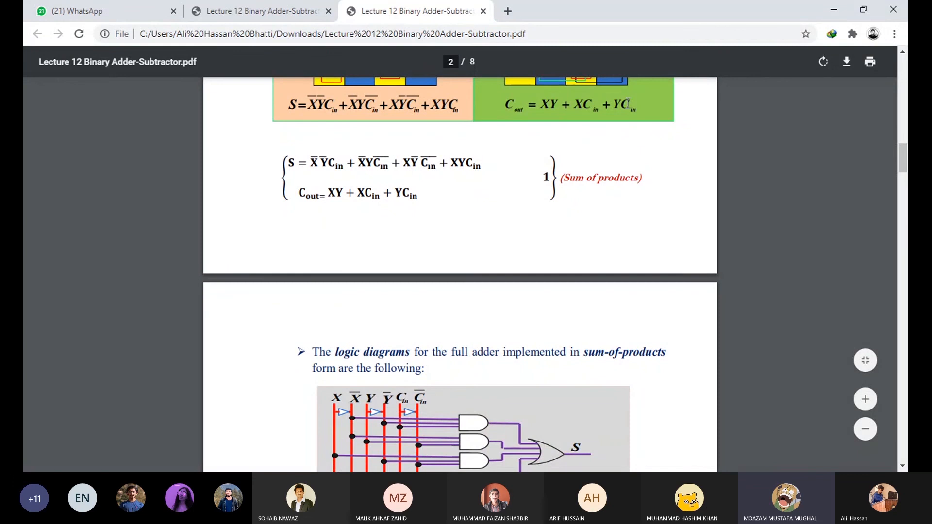
drag(627, 103, 547, 104)
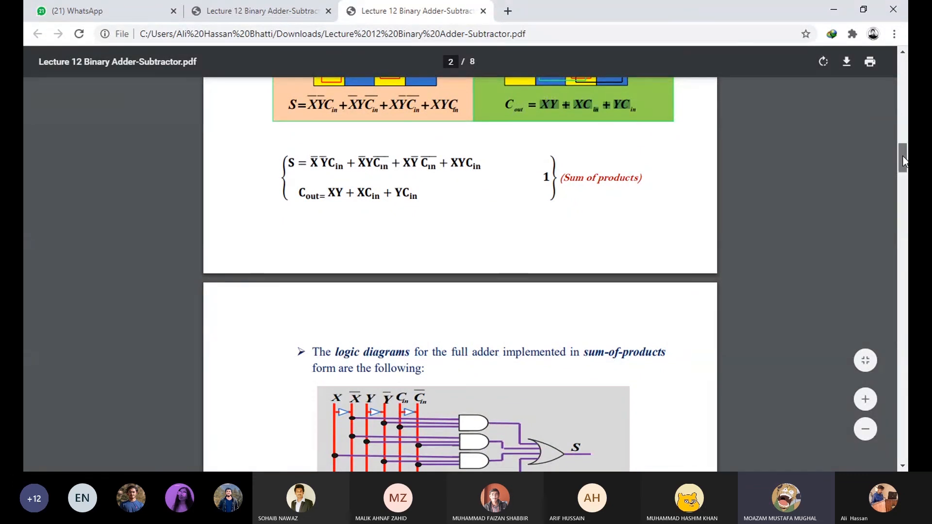
drag(902, 160, 902, 203)
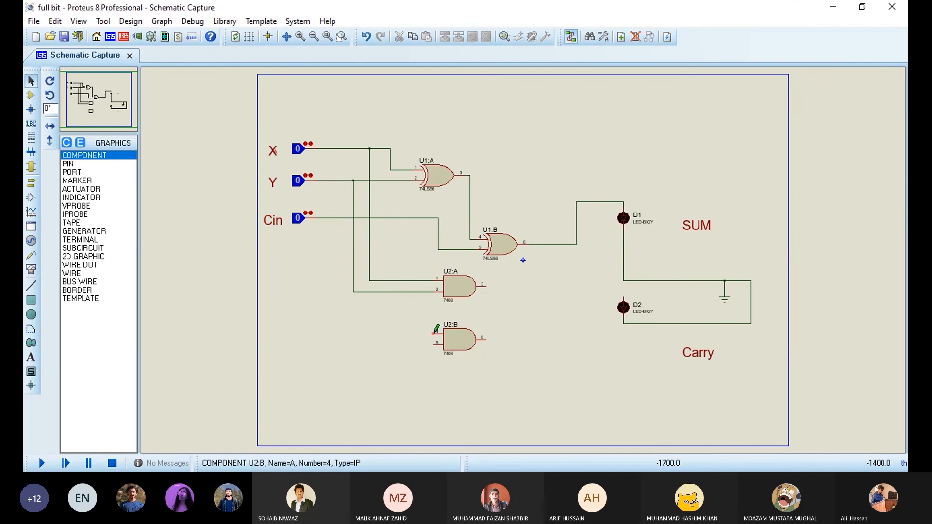
- Move AND gate U2:B down and to the right, and shift U2:A slightly down and to the left with its wires
click(465, 350)
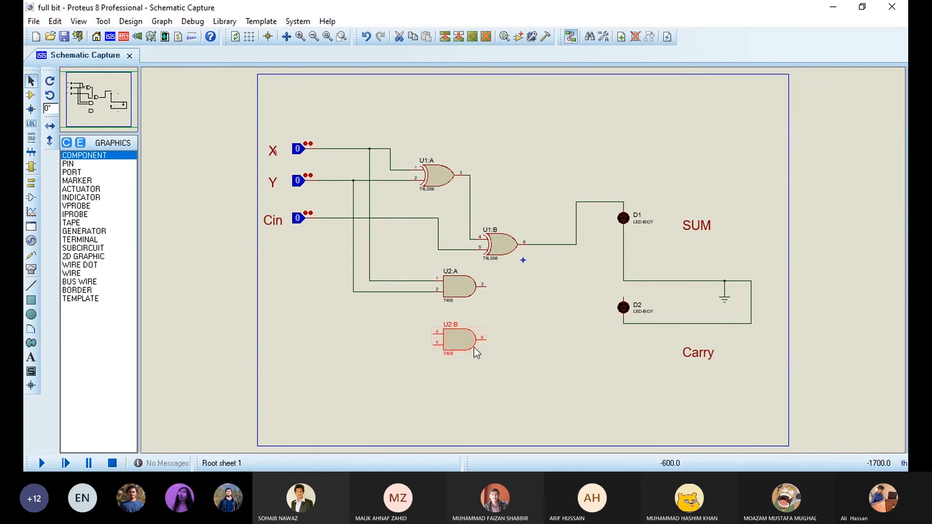
drag(453, 342, 503, 363)
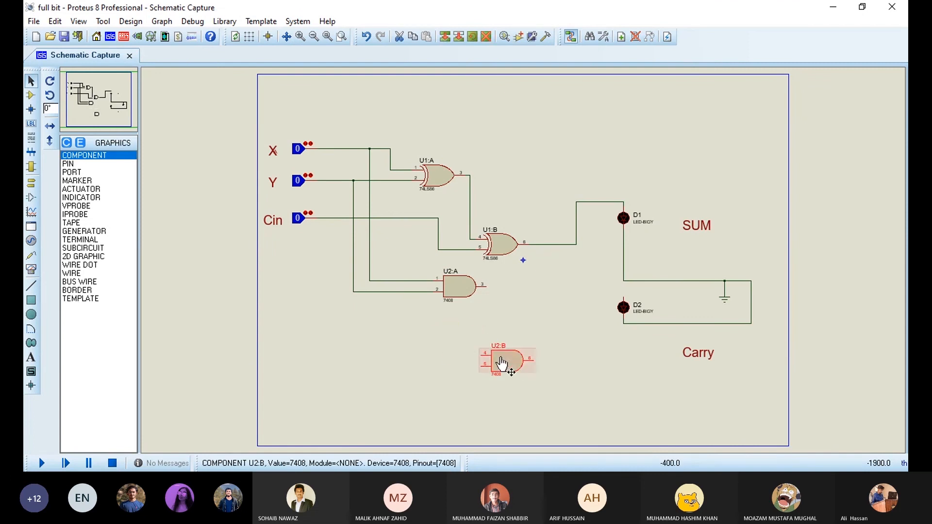
click(450, 354)
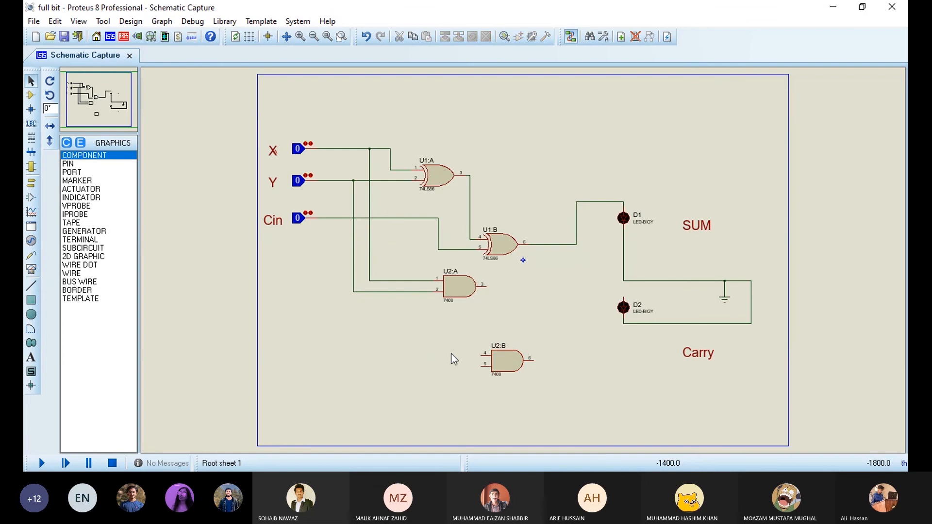
click(458, 291)
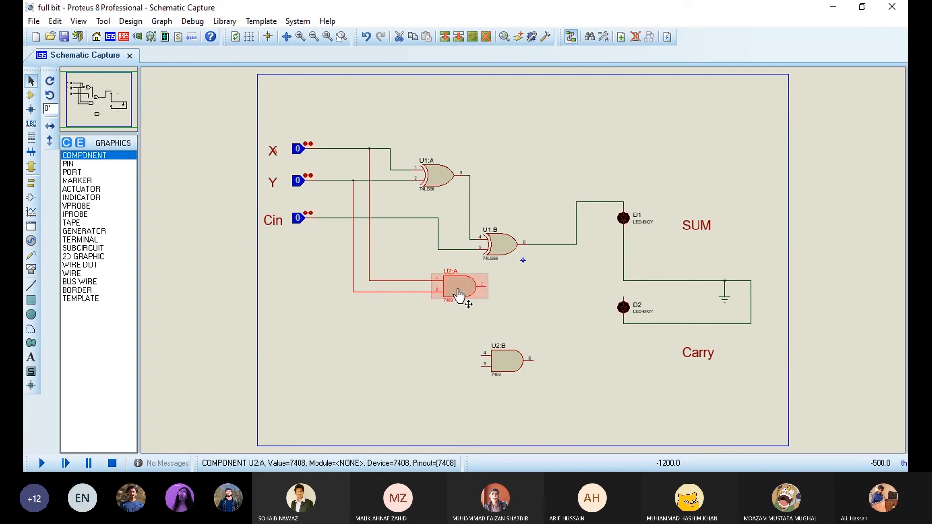
drag(459, 294, 448, 314)
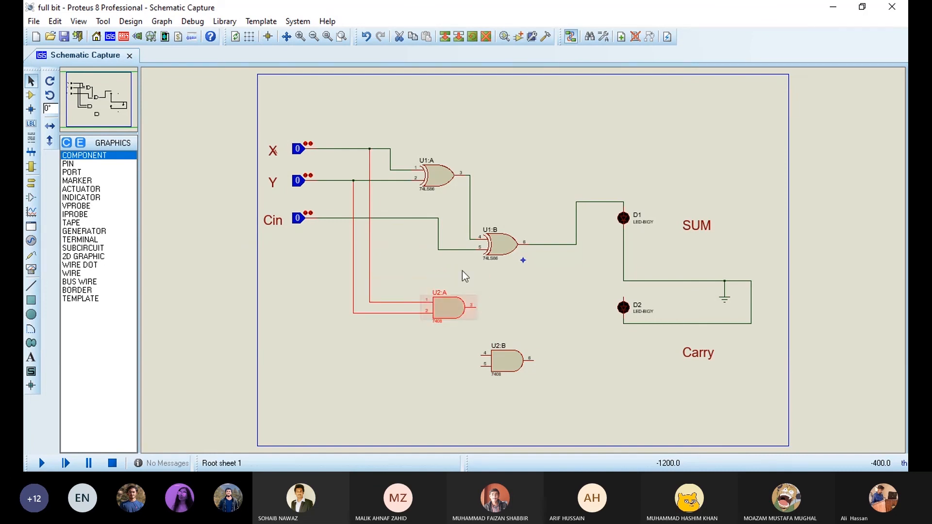
click(479, 342)
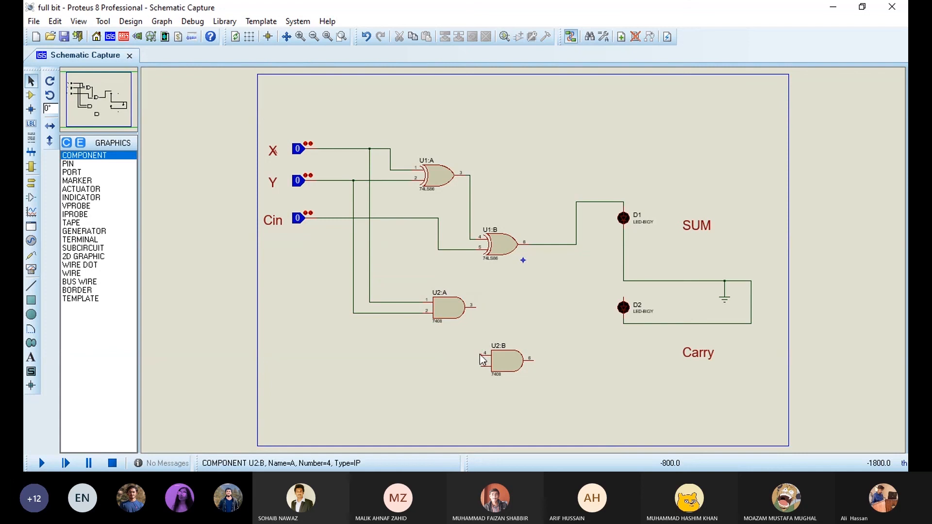
- Wire AND gate U2:B's upper input to XOR gate U1:A's output line and its lower input to the Cin line
click(481, 354)
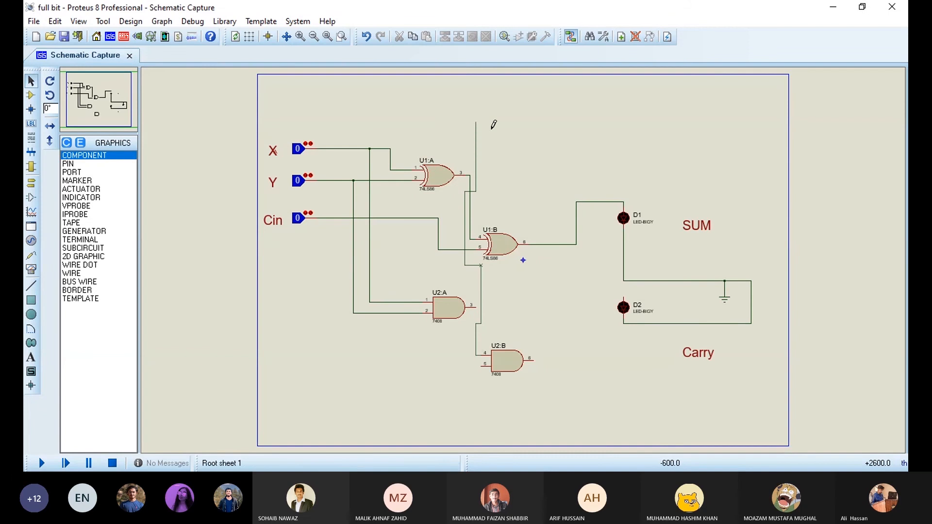
click(469, 201)
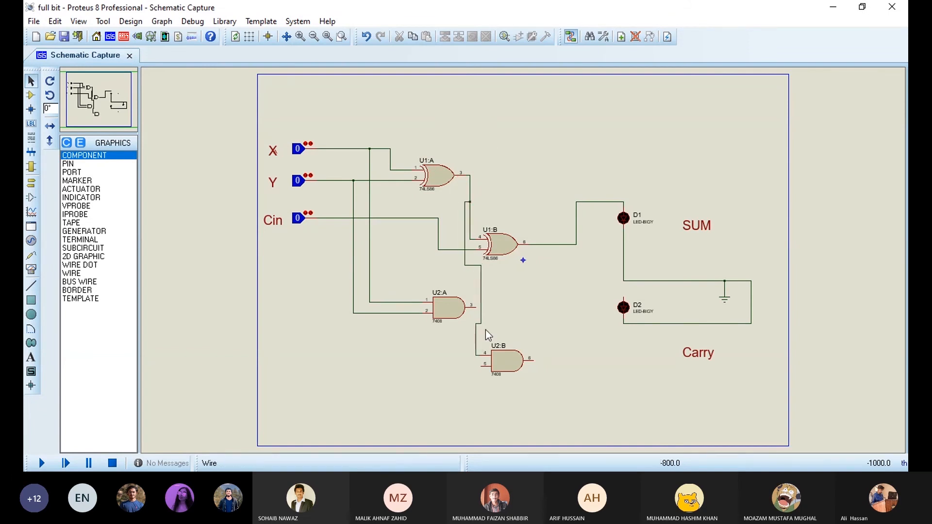
click(481, 365)
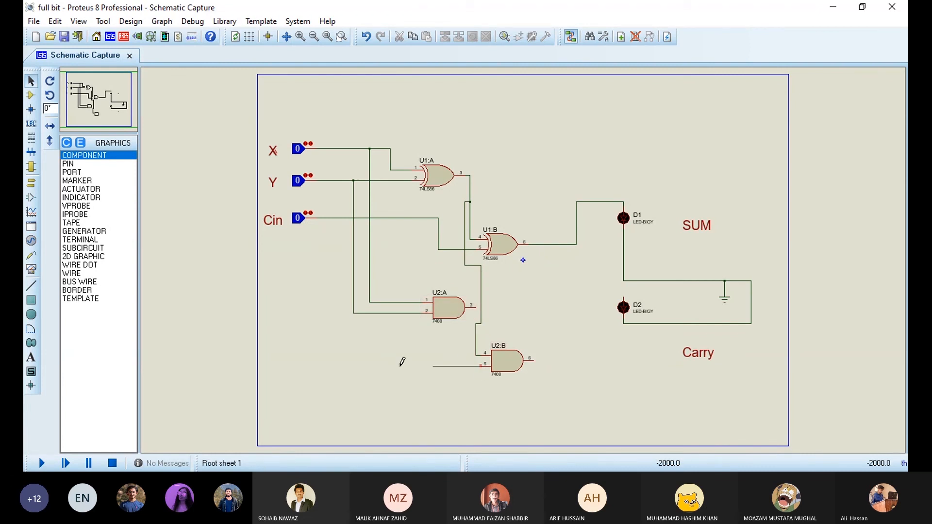
click(335, 218)
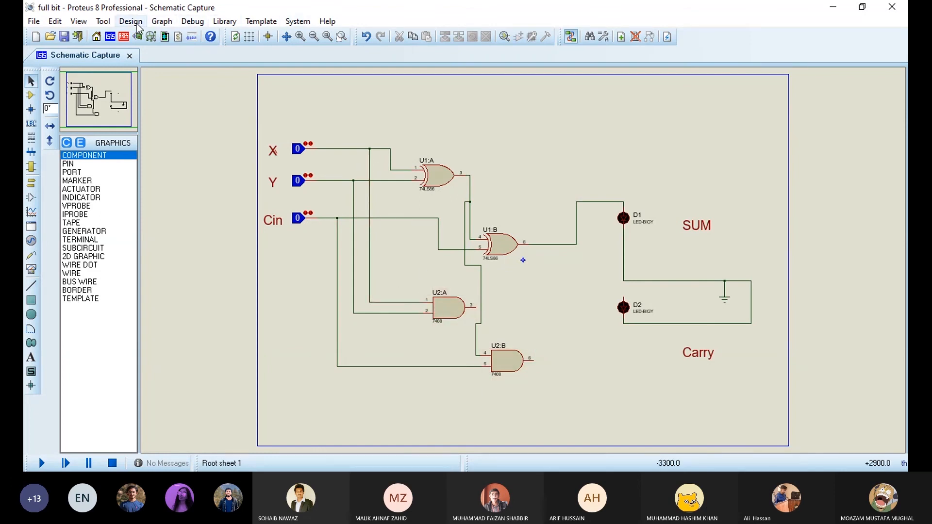
- Pick the 7432 OR gate from the 74STD library and place it between the AND gates and LED D2
click(214, 25)
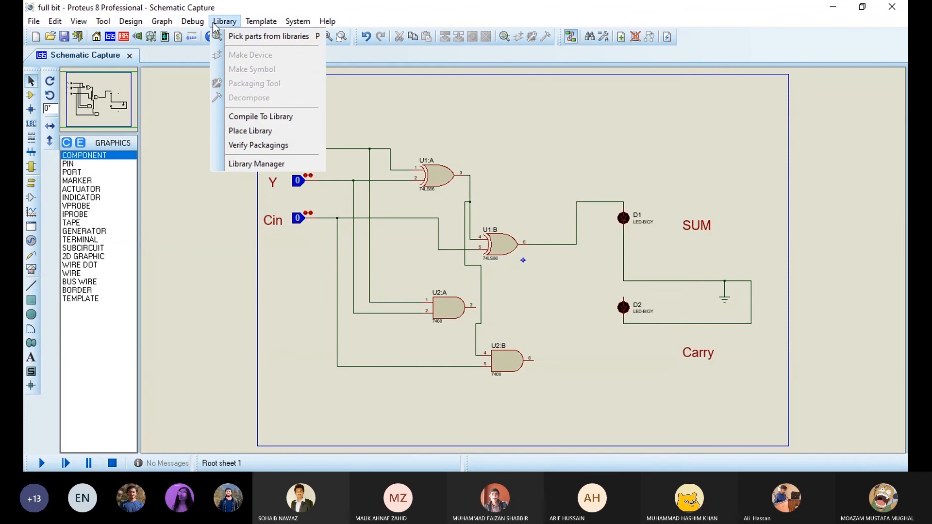
click(236, 39)
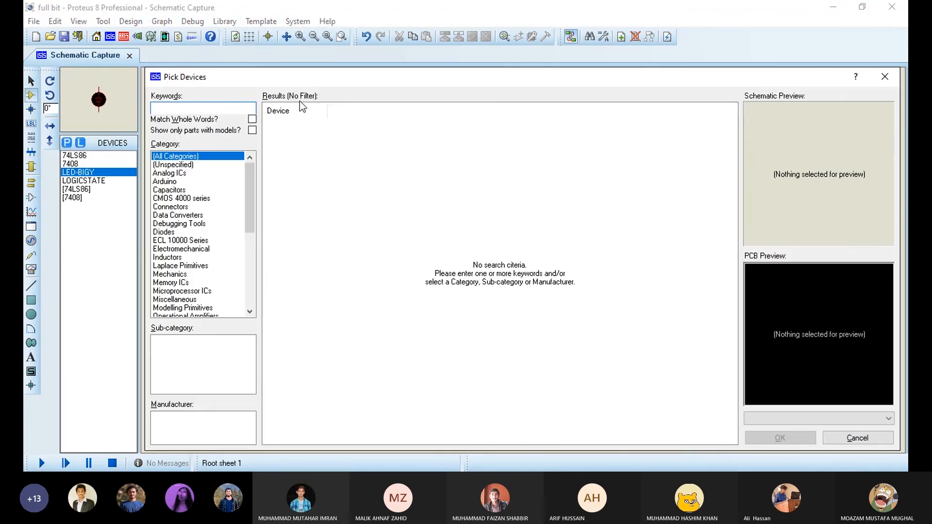
text(7432)
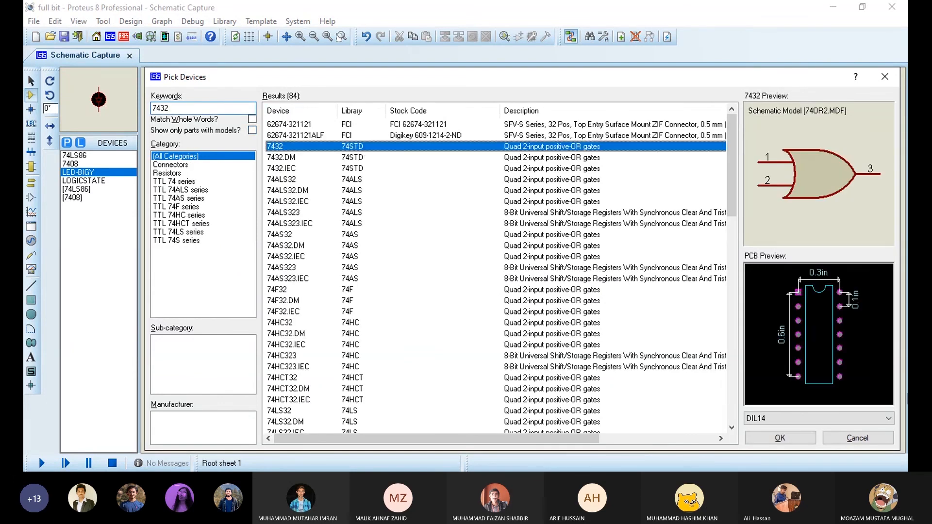
click(353, 146)
key(Return)
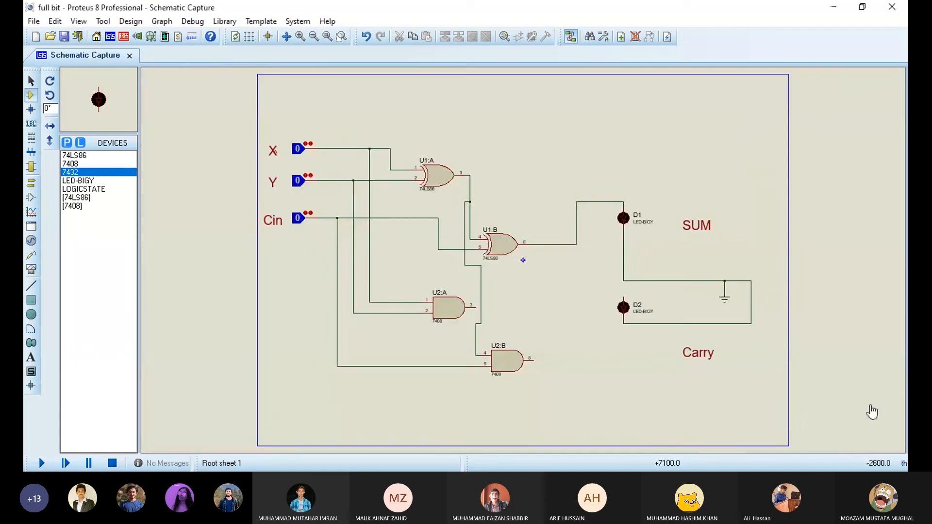
click(591, 350)
click(565, 319)
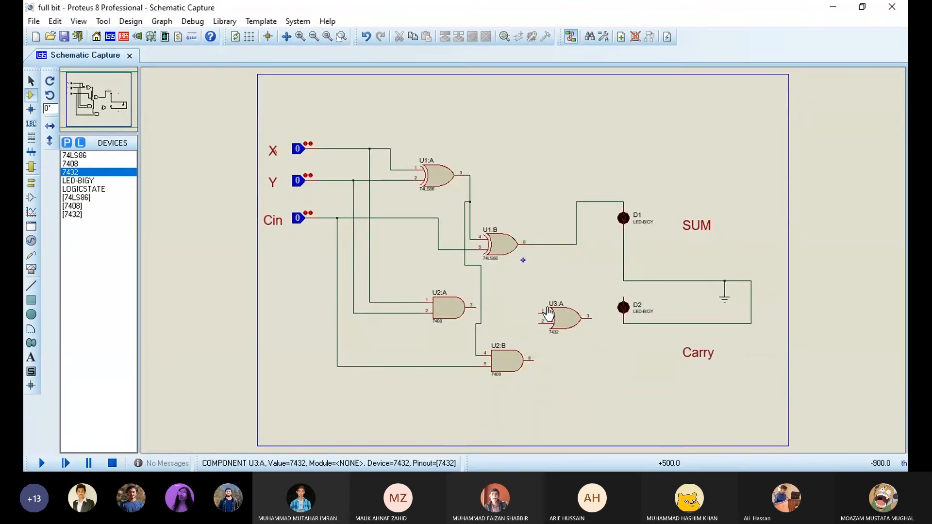
- Wire the outputs of U2:A and U2:B to OR gate U3:A's inputs, and U3:A's output to D2's upper pin
click(477, 306)
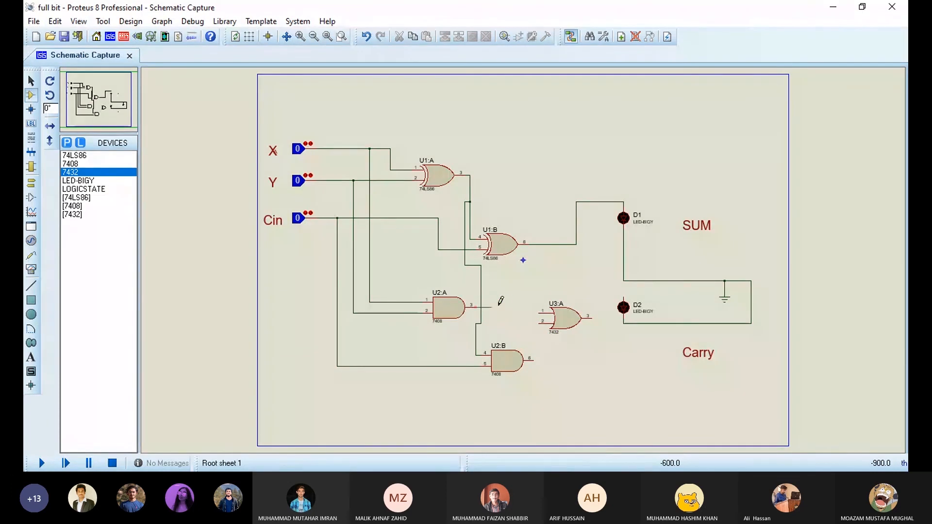
click(542, 311)
click(536, 360)
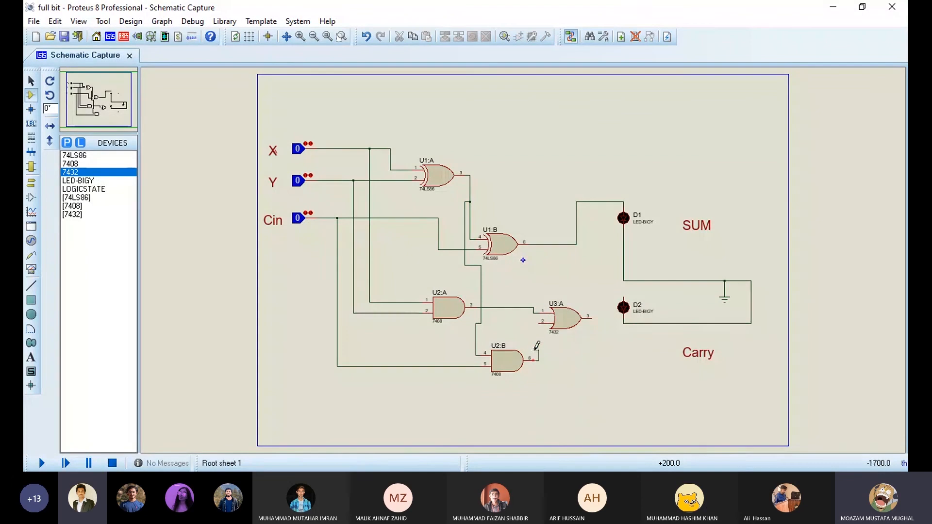
click(541, 322)
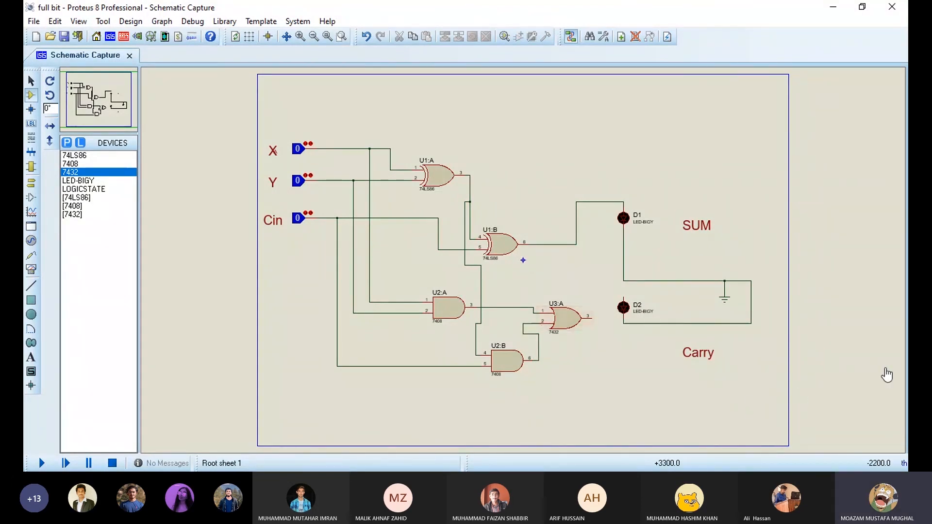
click(591, 317)
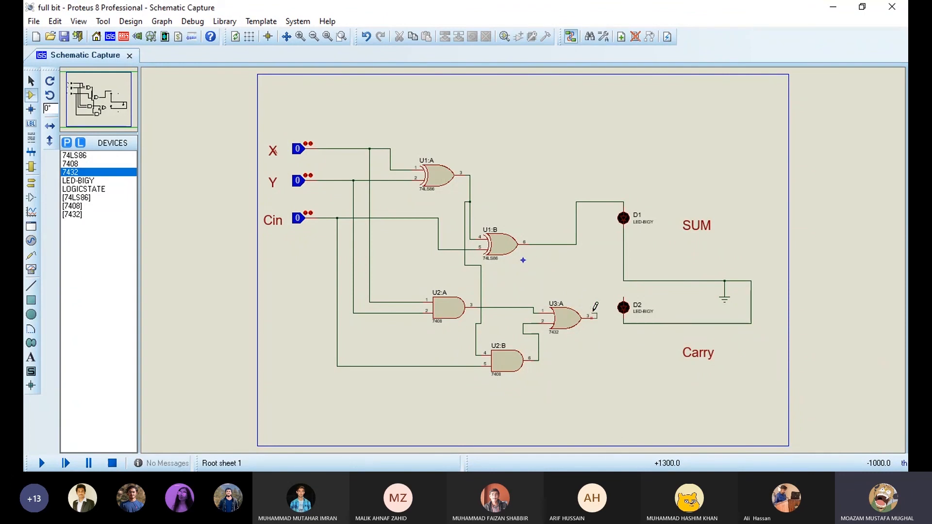
click(622, 297)
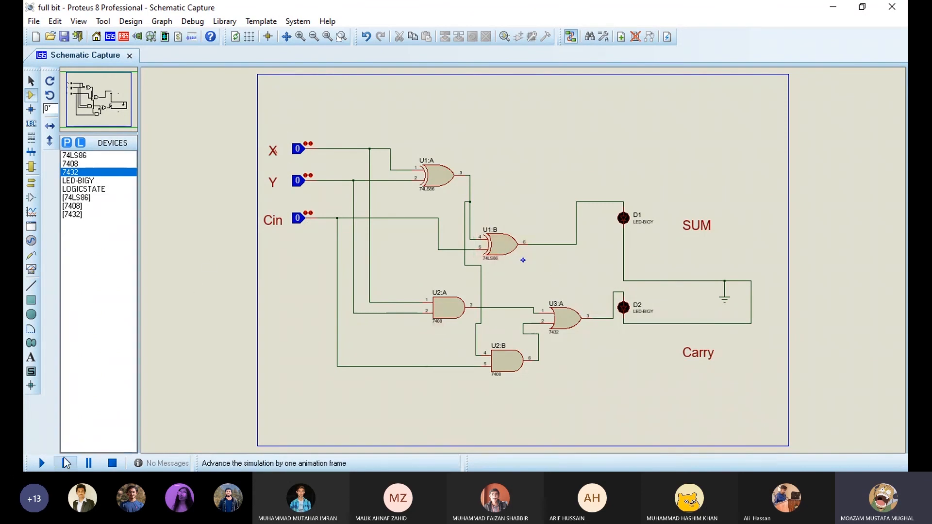
- Run the simulation and test the adder by setting X, Y and Cin to 1 one after another, and Y back to 0
click(45, 464)
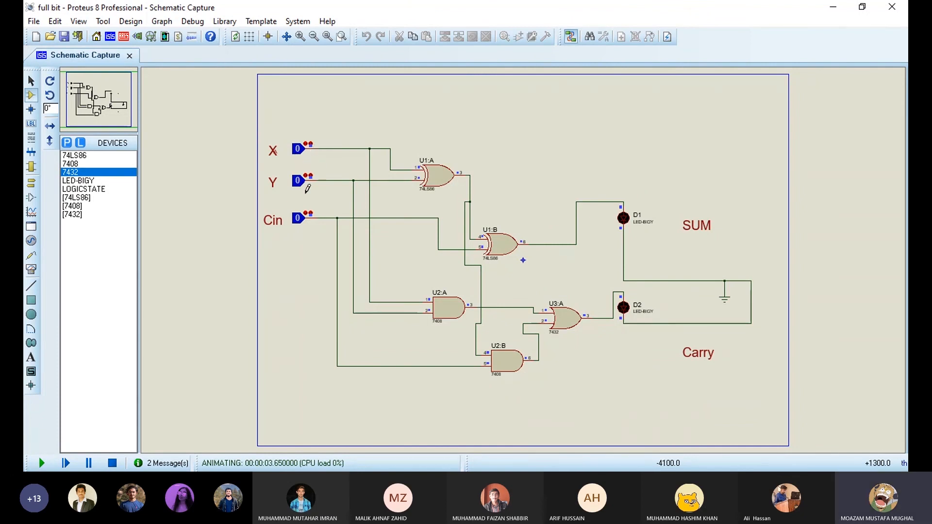
click(298, 150)
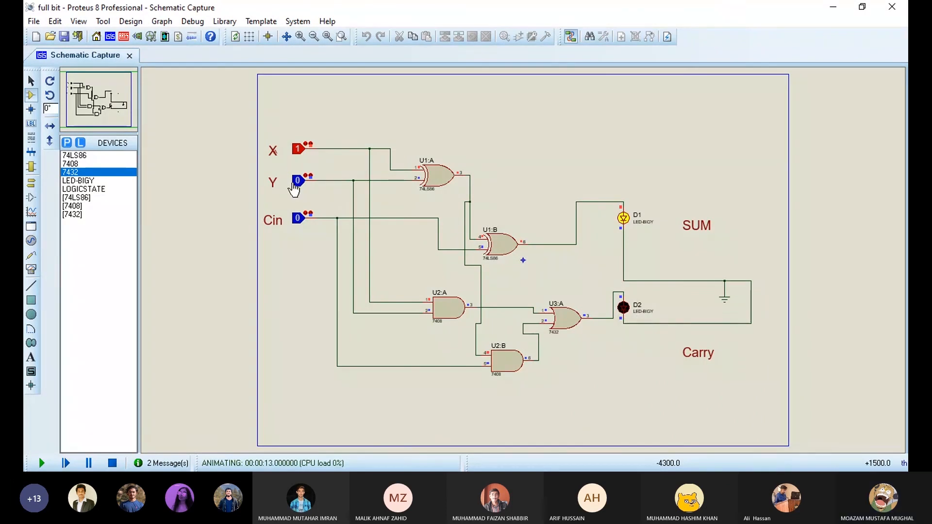
click(295, 185)
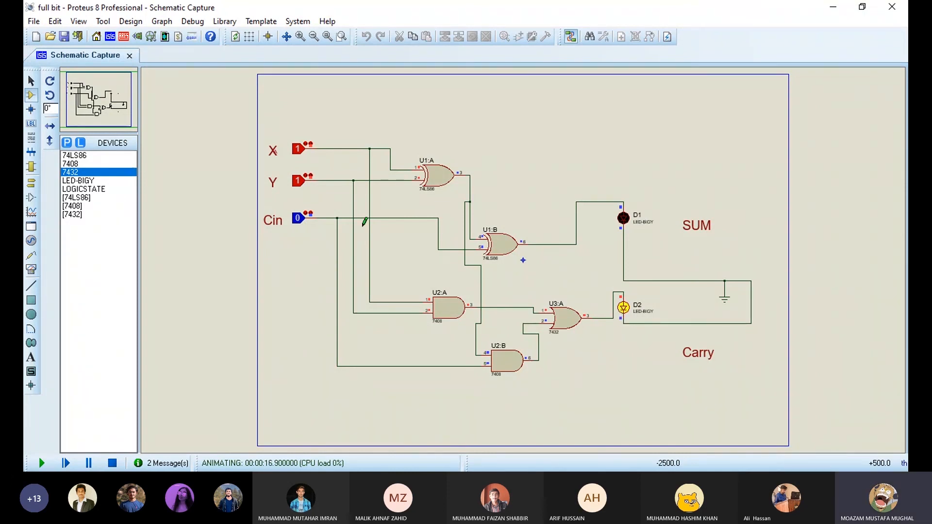
click(295, 222)
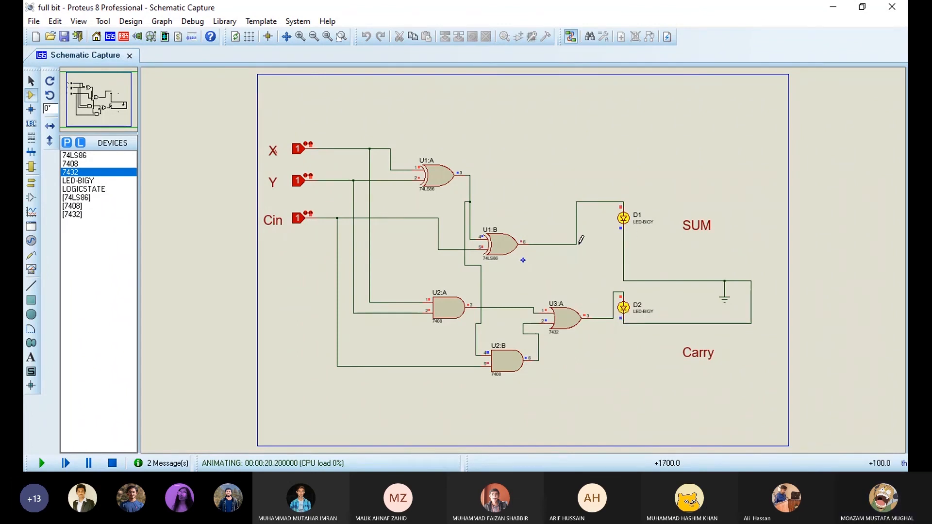
click(298, 181)
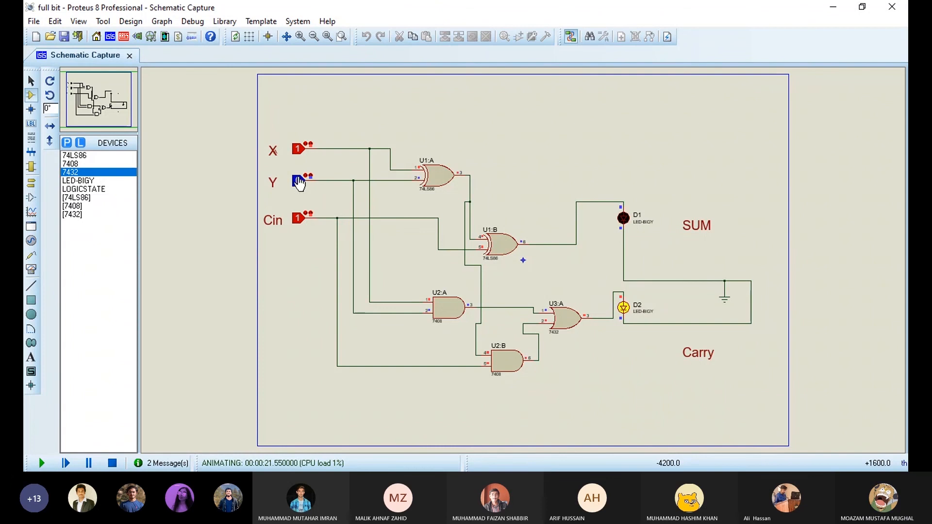
- Set the X and Cin logic inputs to 0 in the running simulation so that all three adder inputs are 0
click(298, 149)
click(298, 219)
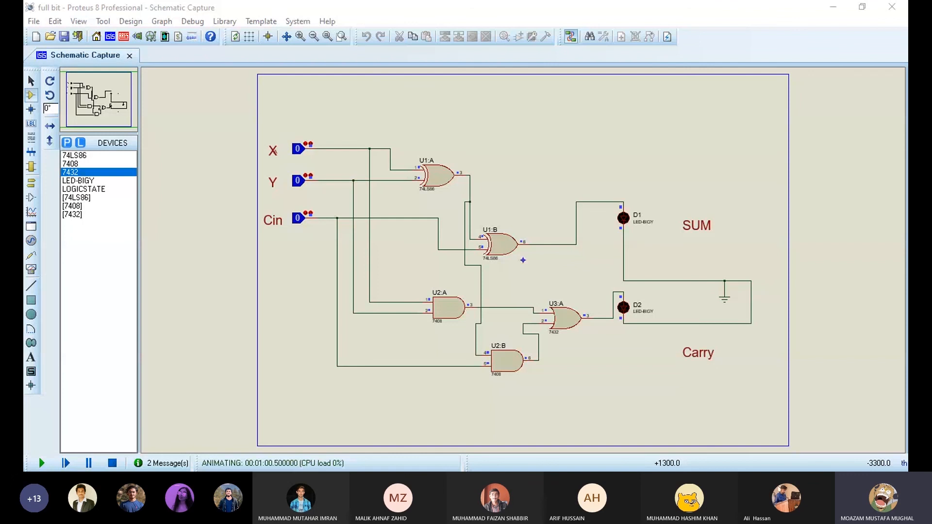
key(alt+Tab)
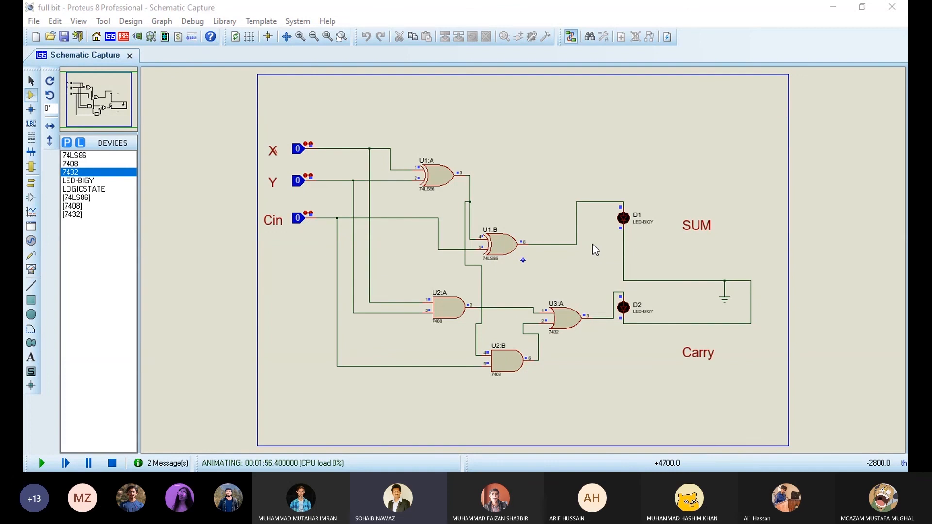
click(746, 32)
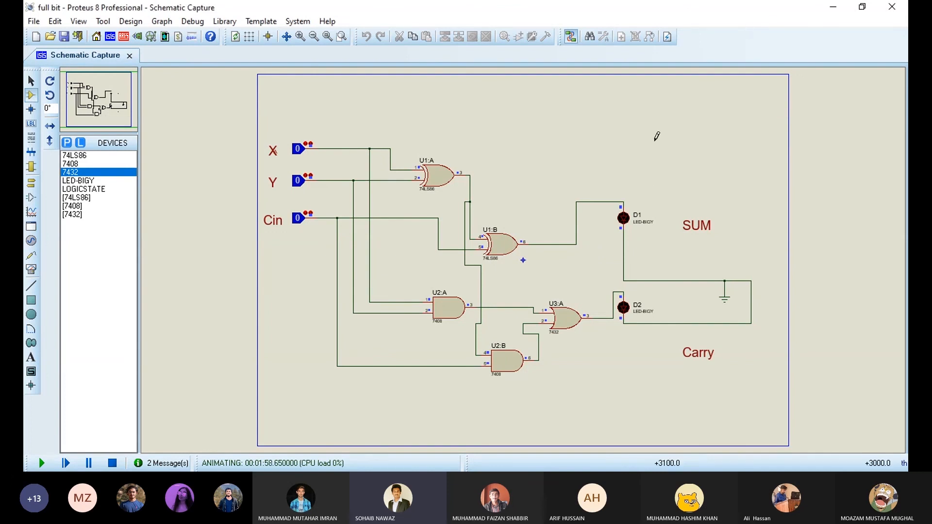
- Test the full adder with the X, Y and Cin logic inputs all set to 1
click(296, 152)
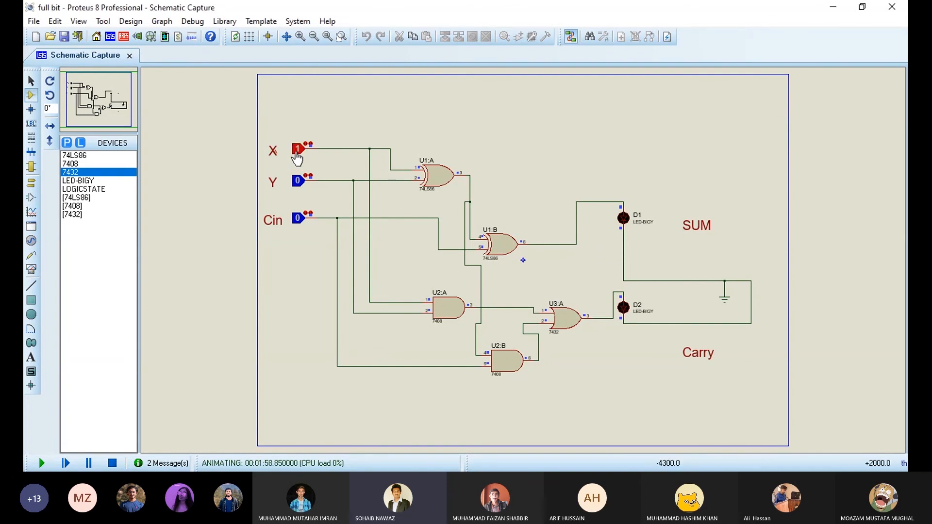
click(297, 183)
click(297, 226)
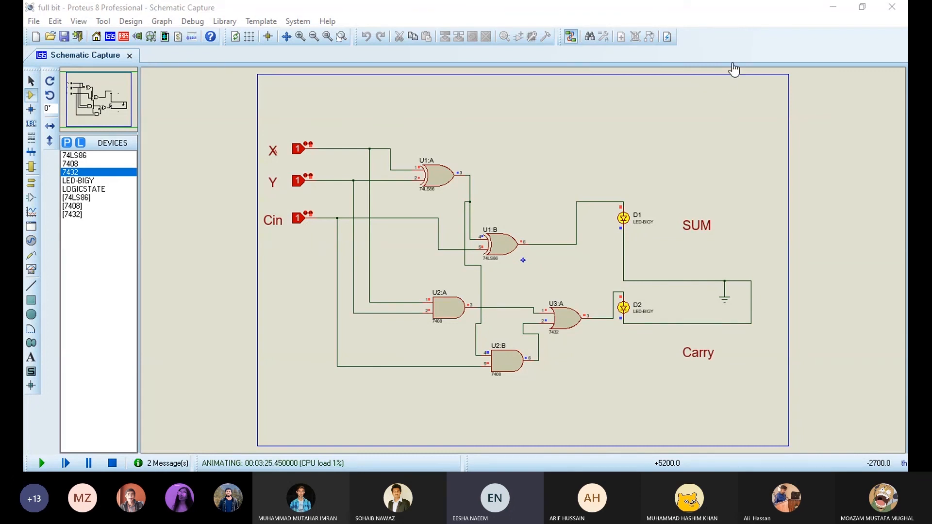
- Switch to the Edge browser and view the 4-bit adder block diagram in the Bing image results
click(748, 43)
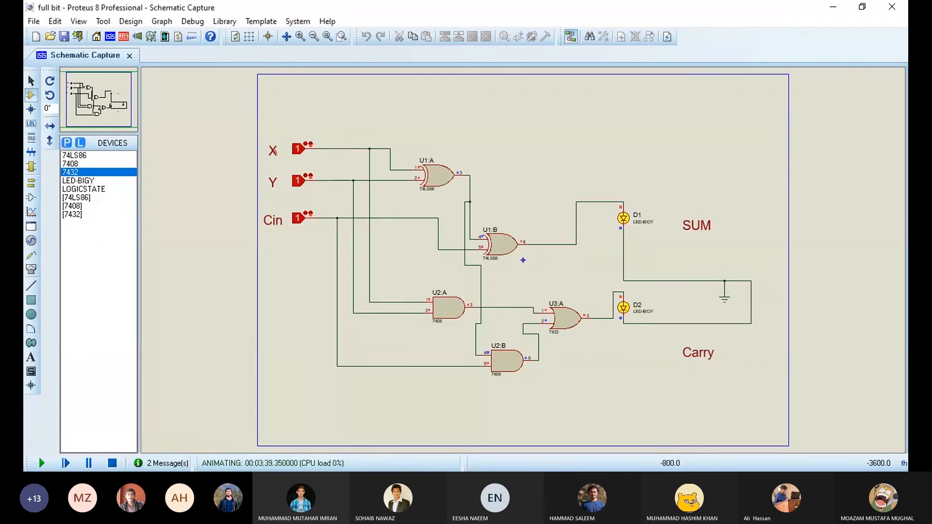
key(alt+Tab)
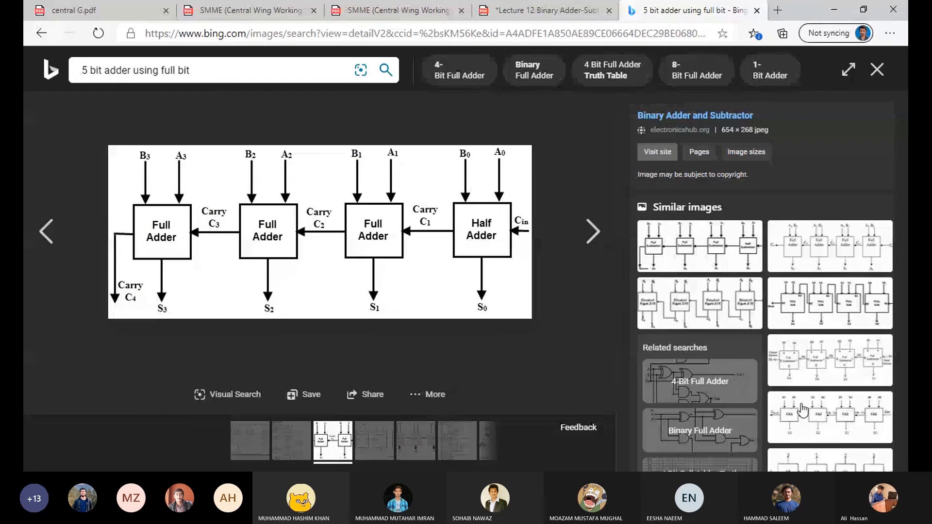
right_click(443, 238)
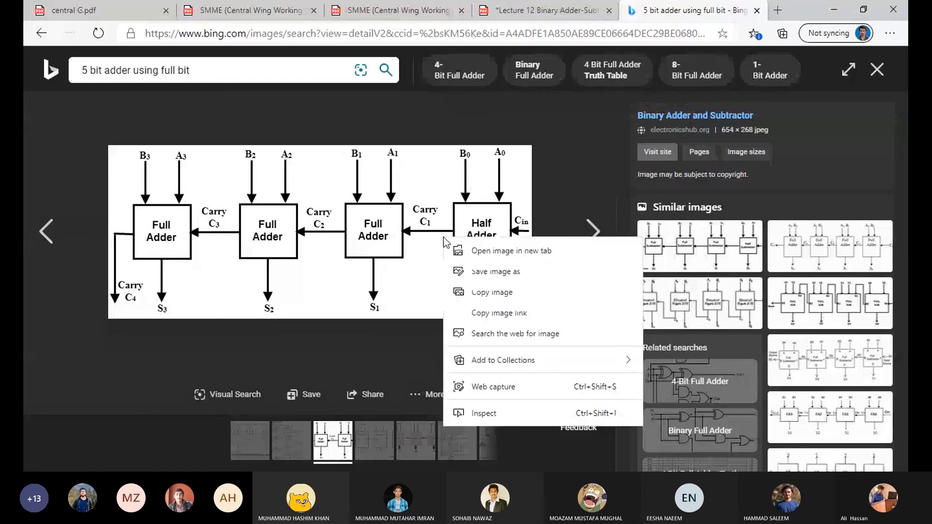
click(503, 275)
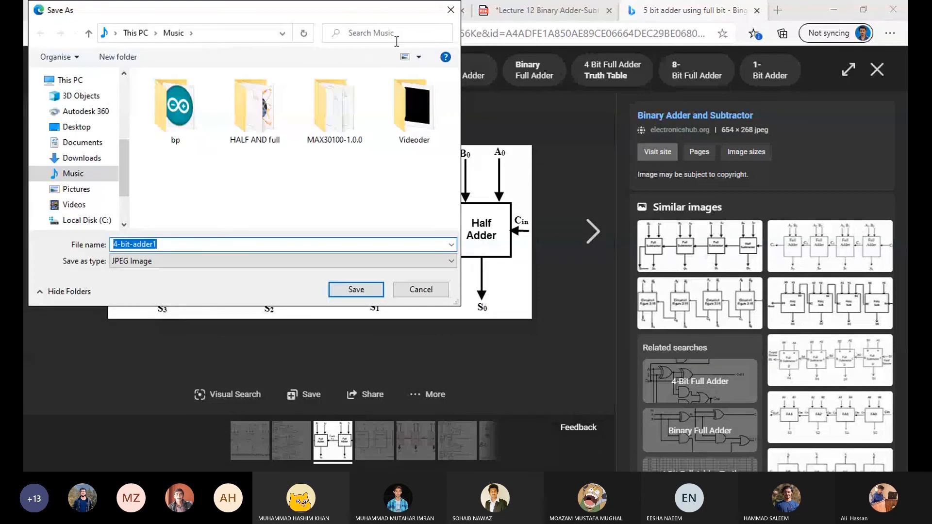
click(450, 12)
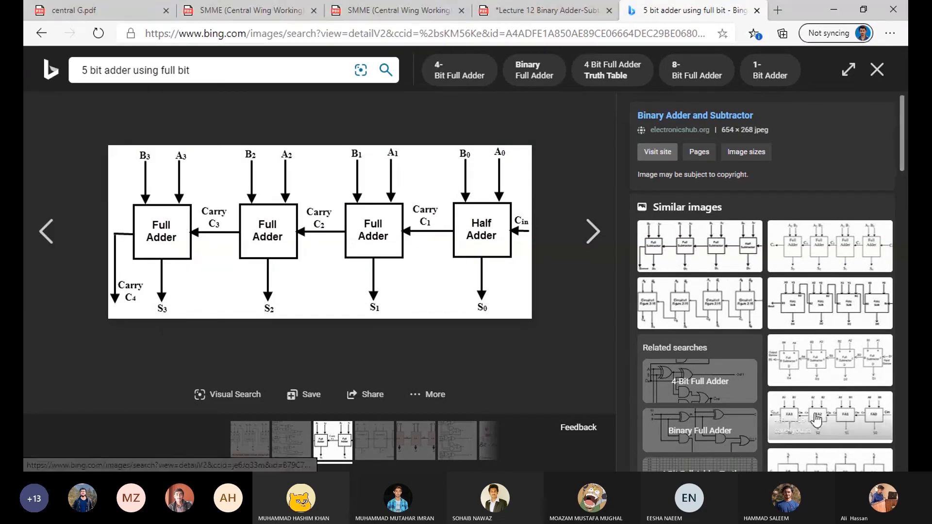